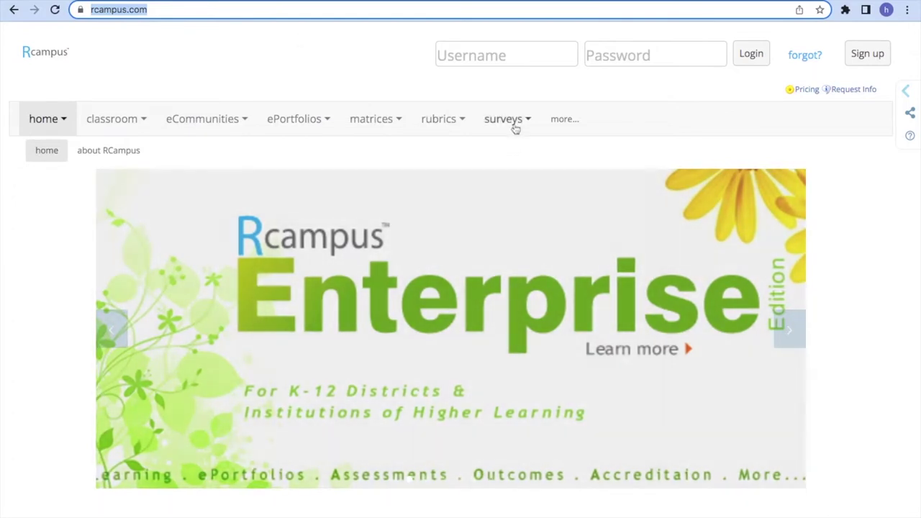
left_click(514, 122)
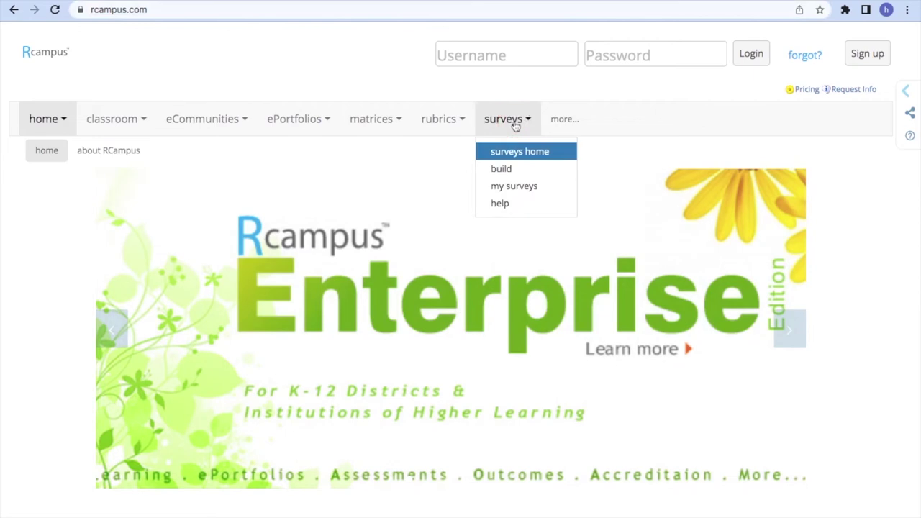
left_click(299, 132)
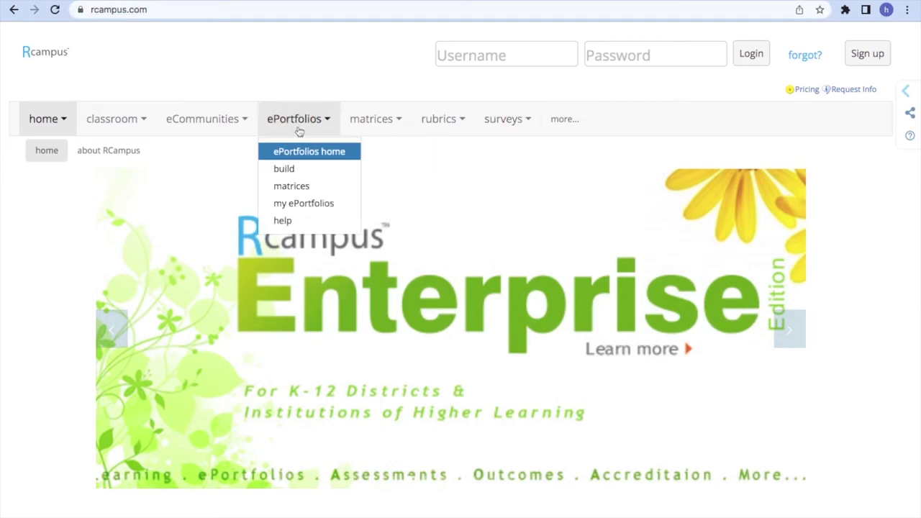
left_click(226, 121)
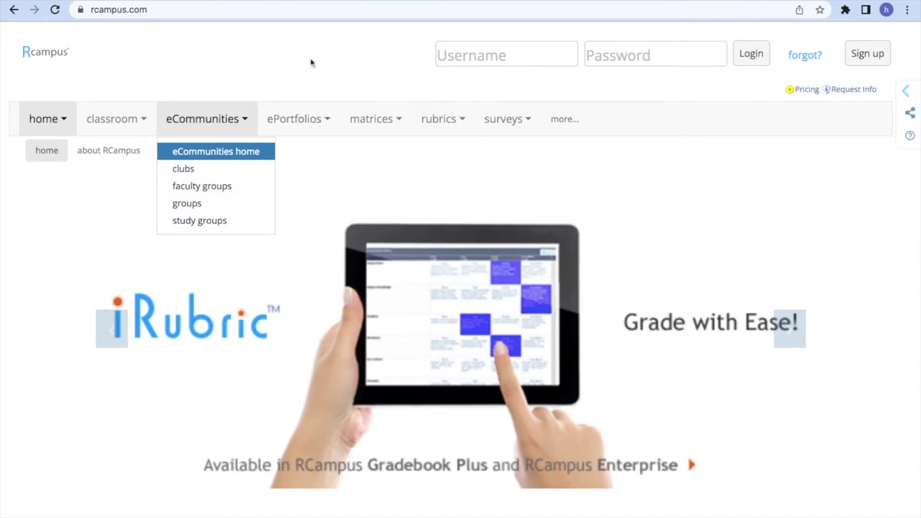
left_click(448, 123)
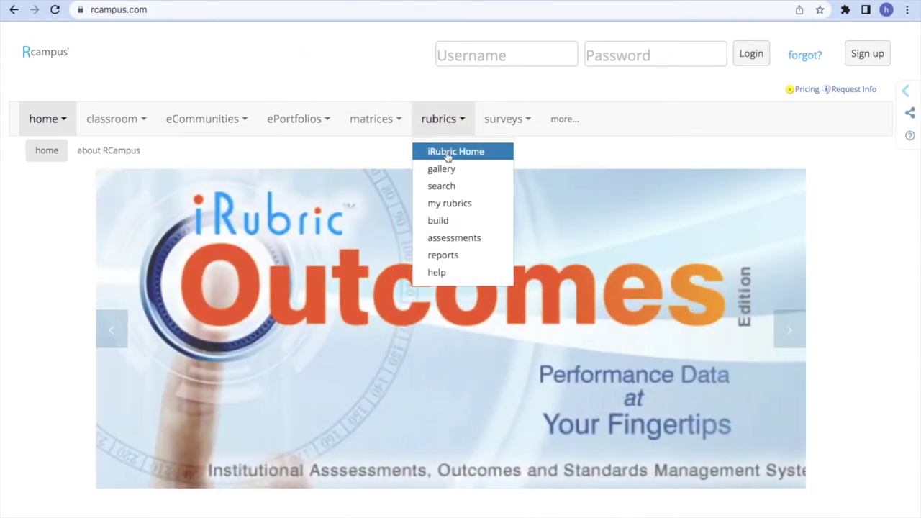
- Start signing up for a free personal account as Educator / Teacher and continue to the login creation form
left_click(862, 57)
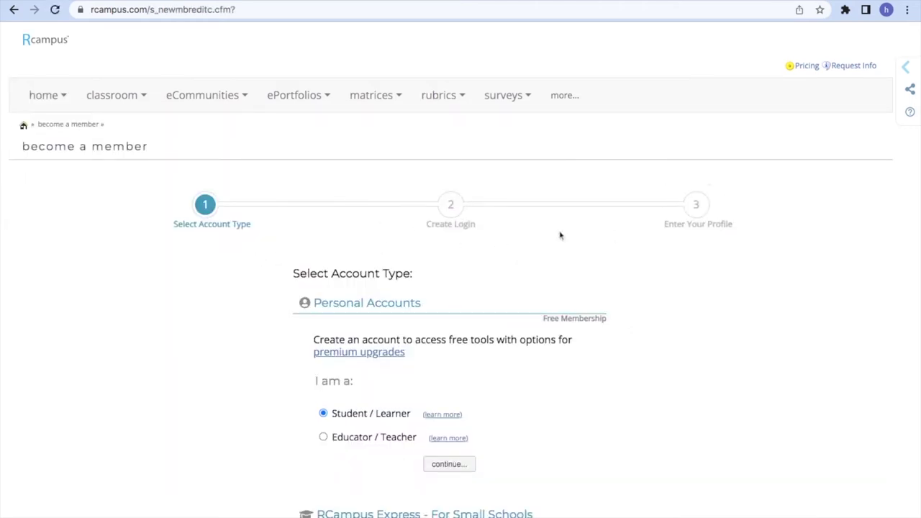
left_click(323, 437)
left_click(449, 464)
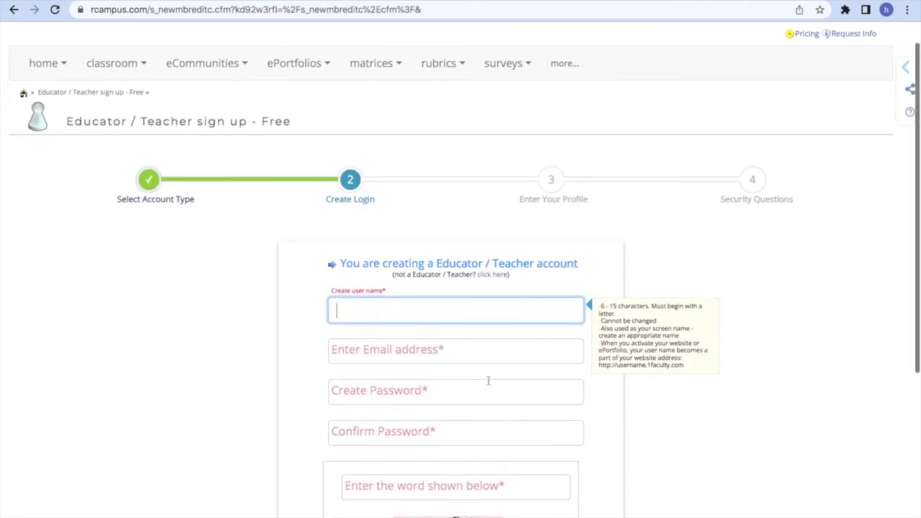
- Go through the email, password and password confirmation fields of the login form, down to the verification word and Terms of Use
left_click(422, 347)
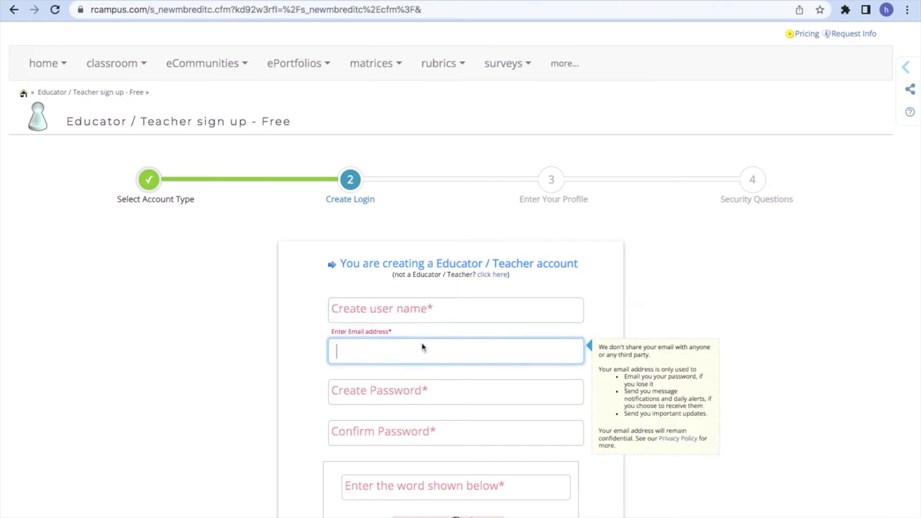
left_click(401, 401)
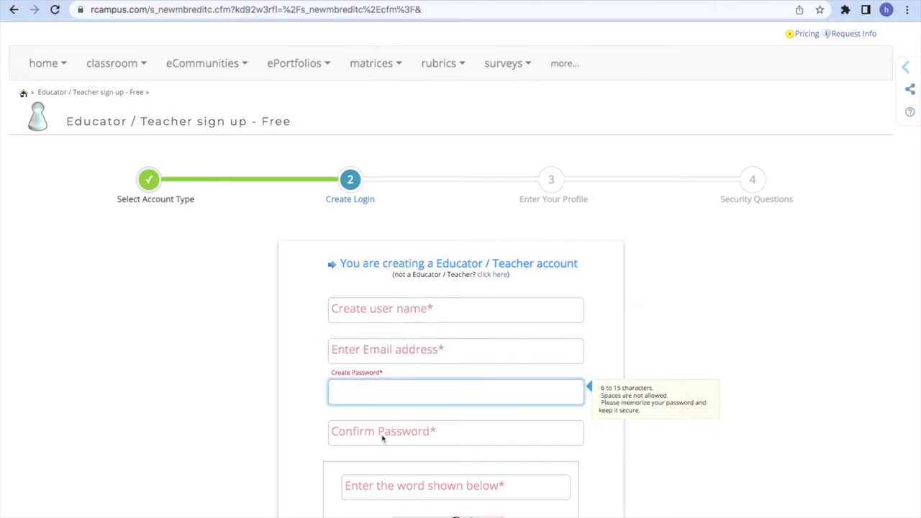
left_click(382, 438)
scroll(382, 438, "down", 4)
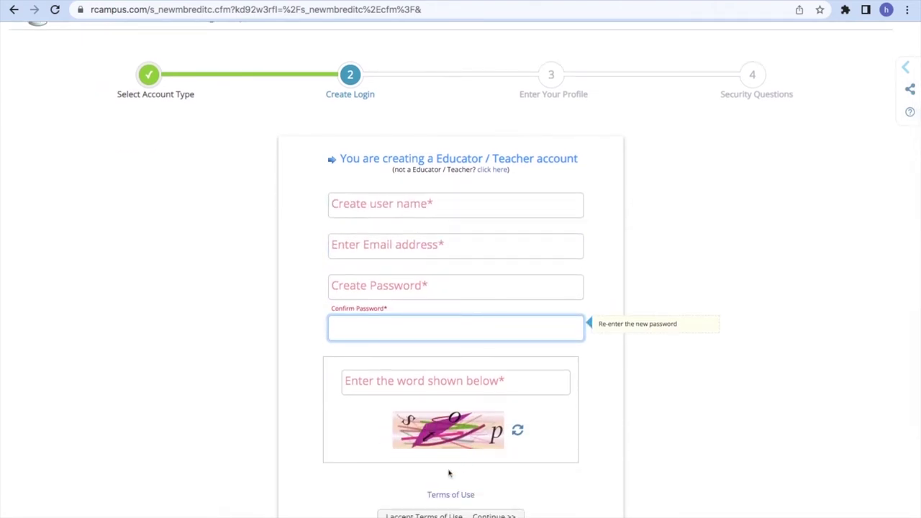
scroll(449, 473, "down", 1)
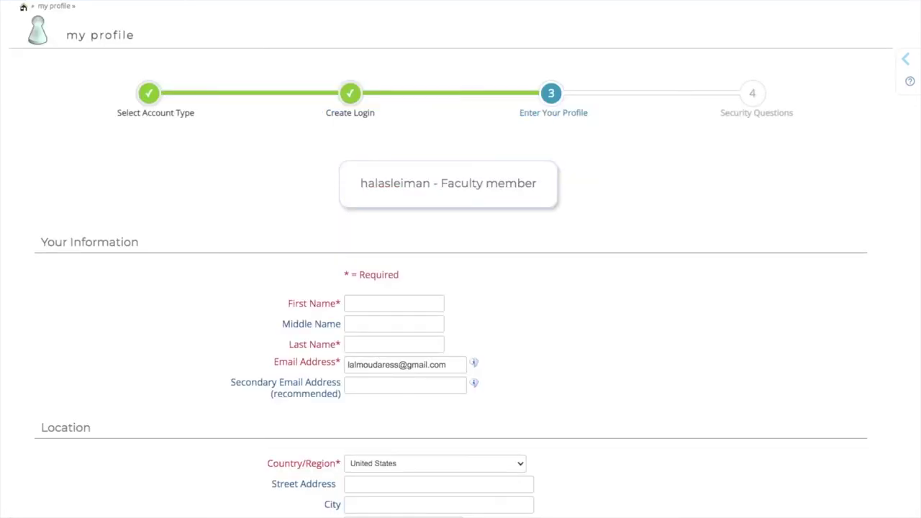
- Go through the name and location fields of the profile form, choose Other for how you heard about the site, and submit it
left_click(390, 303)
left_click(374, 340)
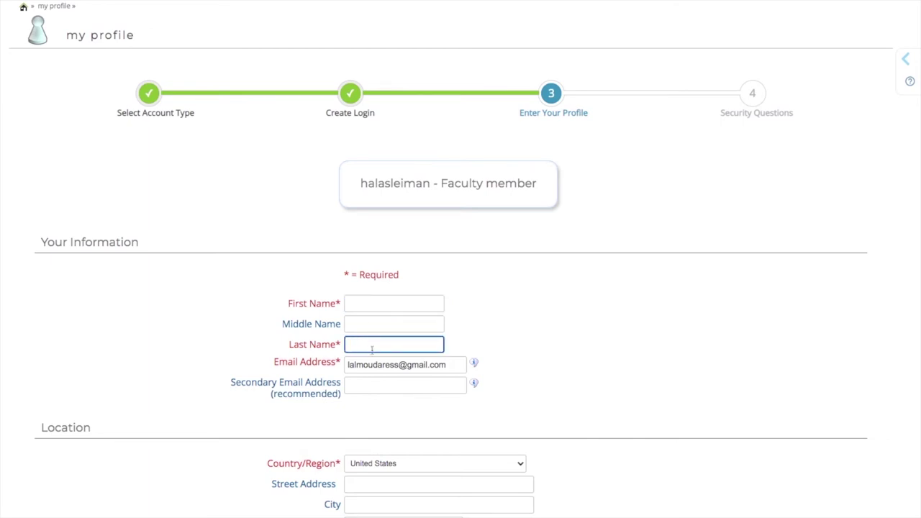
scroll(372, 407, "down", 2)
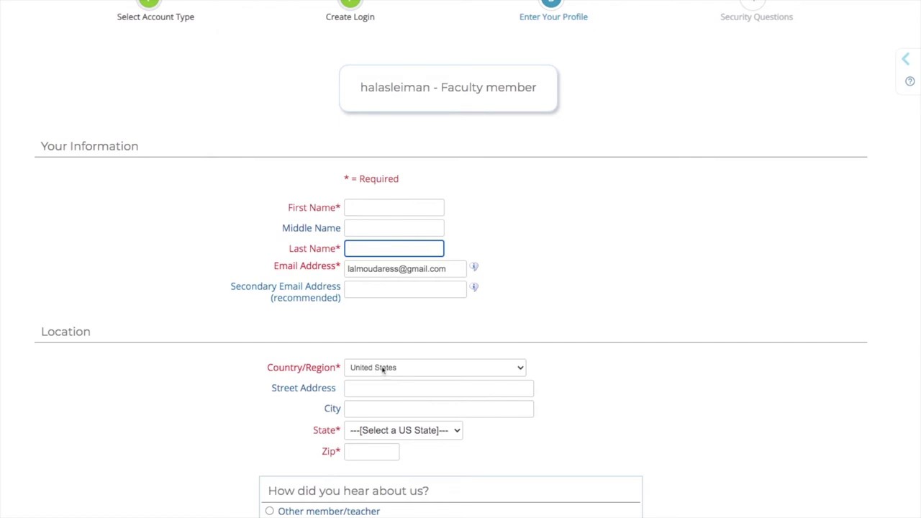
scroll(362, 434, "down", 1)
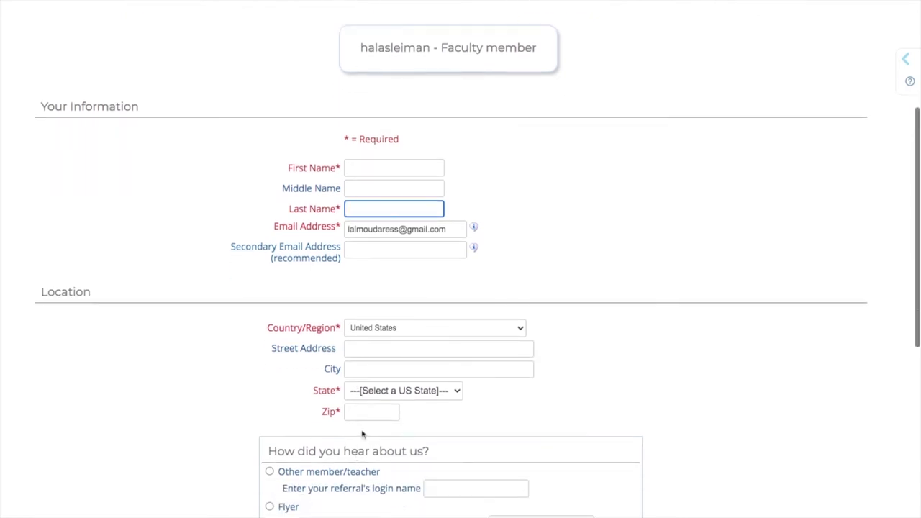
scroll(364, 420, "down", 3)
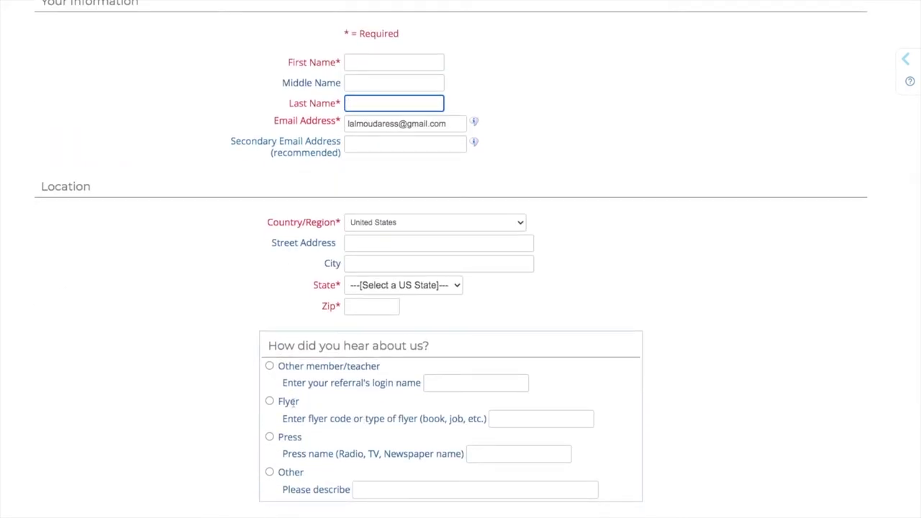
scroll(356, 362, "down", 1)
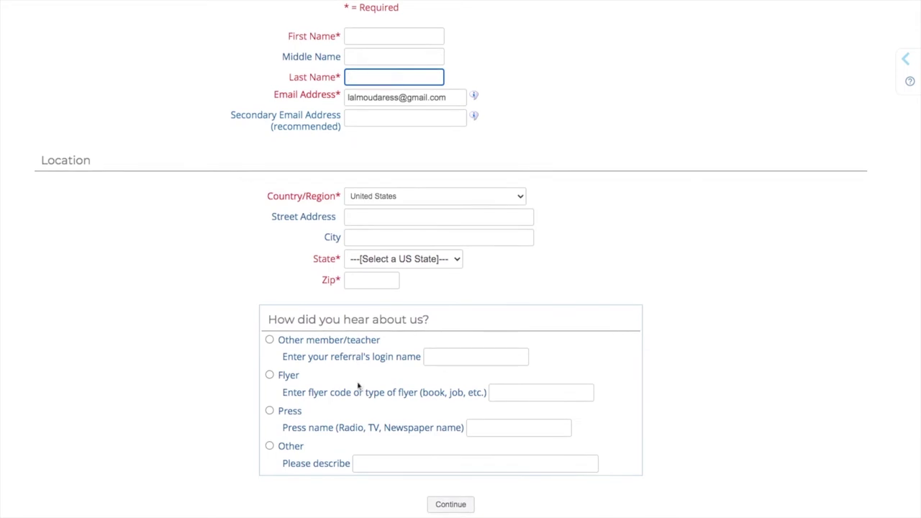
left_click(270, 446)
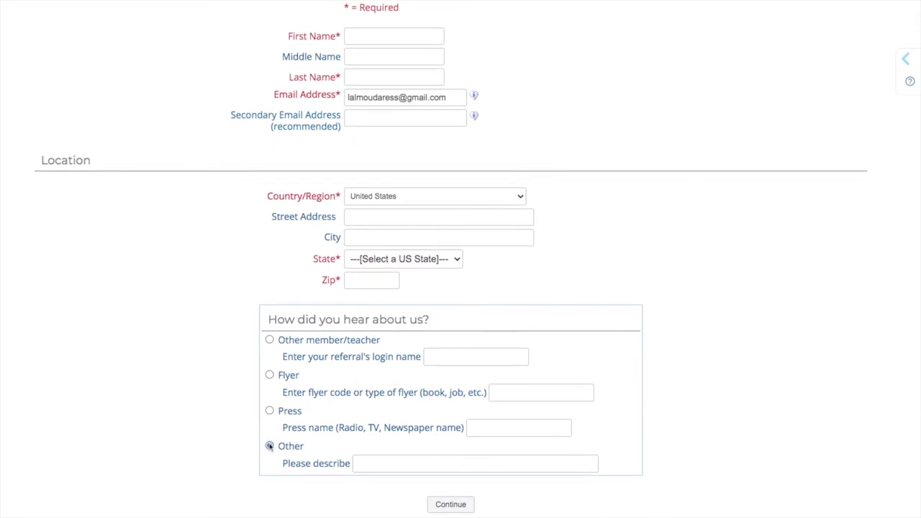
left_click(450, 505)
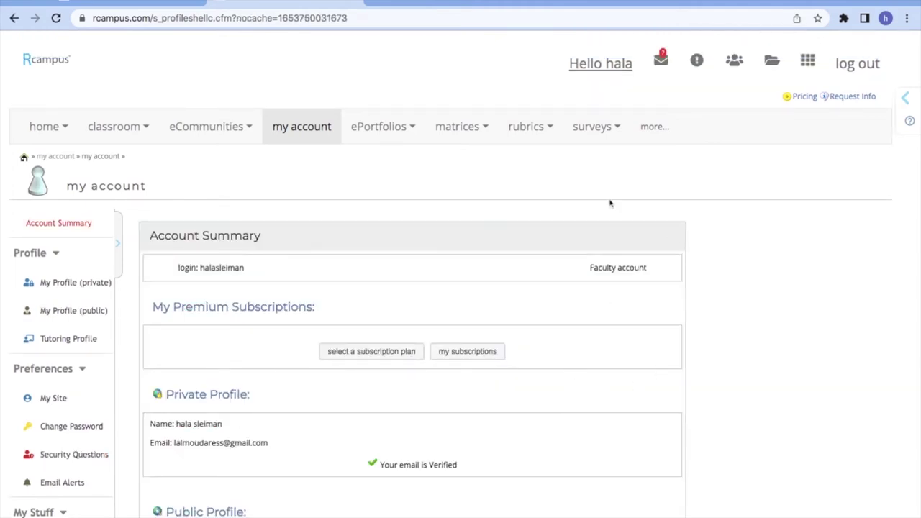
- Open the iRubric home page and look it over
left_click(524, 126)
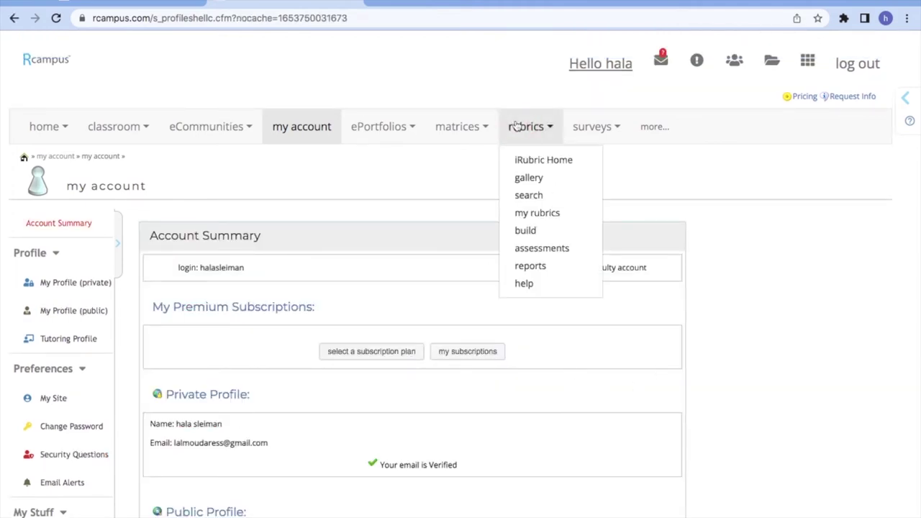
left_click(535, 160)
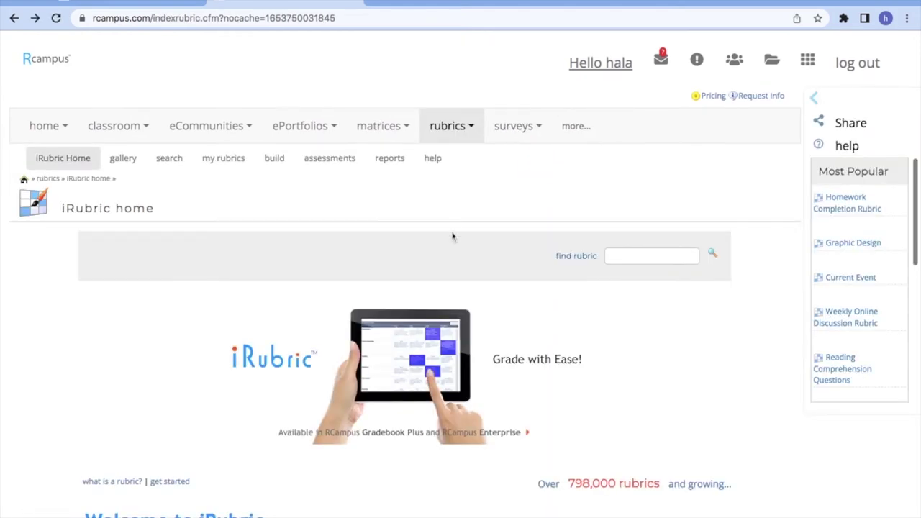
scroll(452, 235, "down", 2)
scroll(460, 187, "up", 2)
- Open the public rubric gallery and look through its grade level, subject and type categories
mouse_move(467, 123)
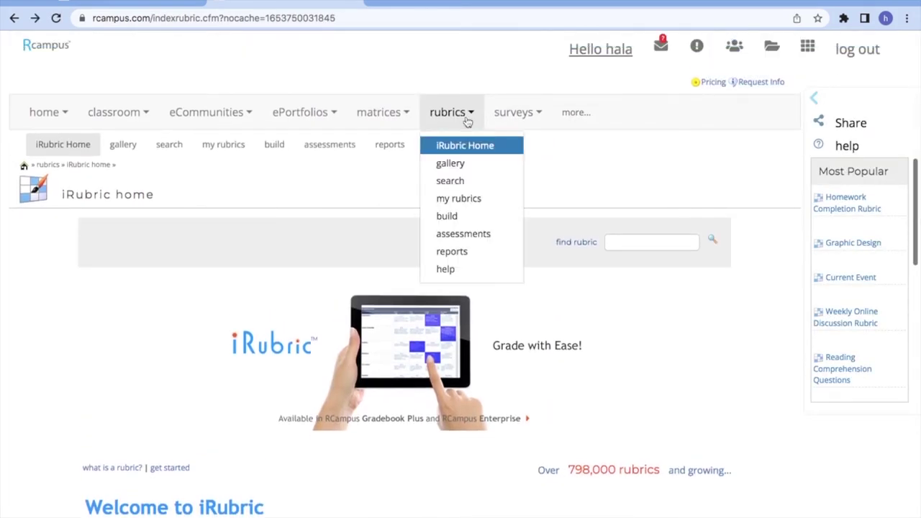
left_click(448, 161)
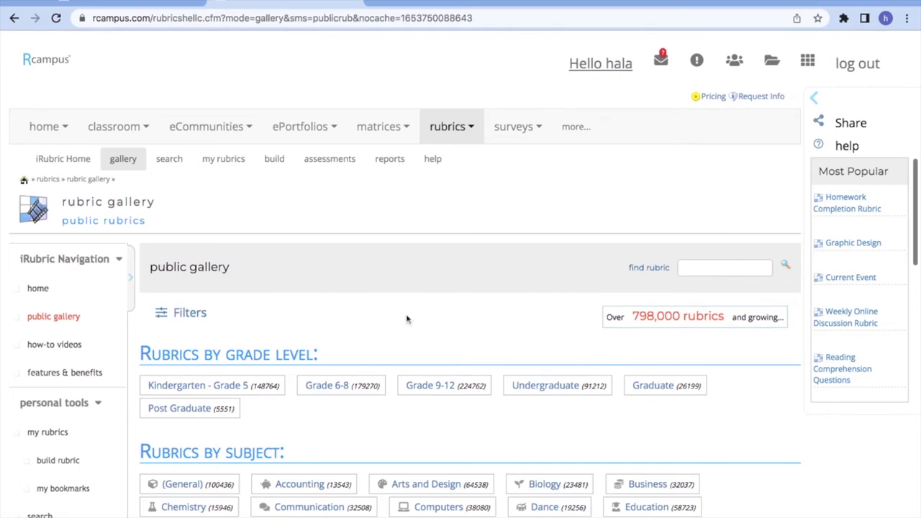
scroll(407, 319, "down", 3)
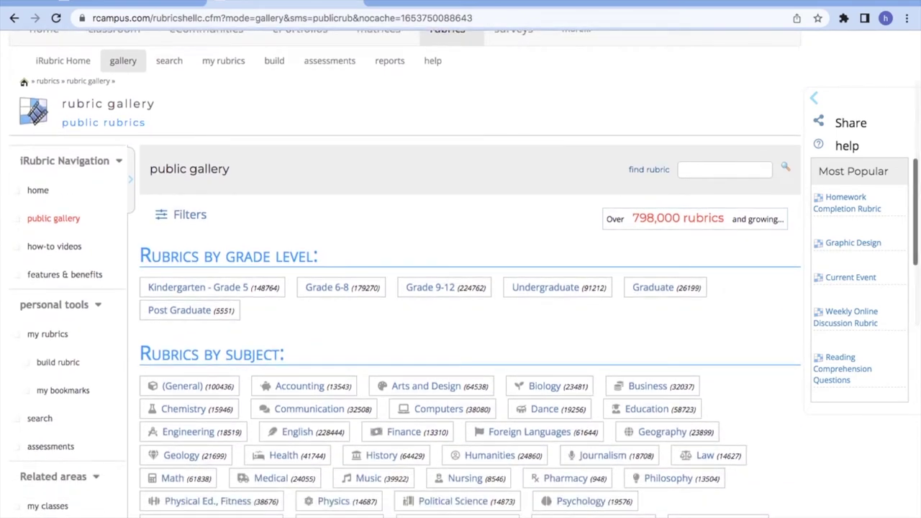
scroll(170, 247, "down", 2)
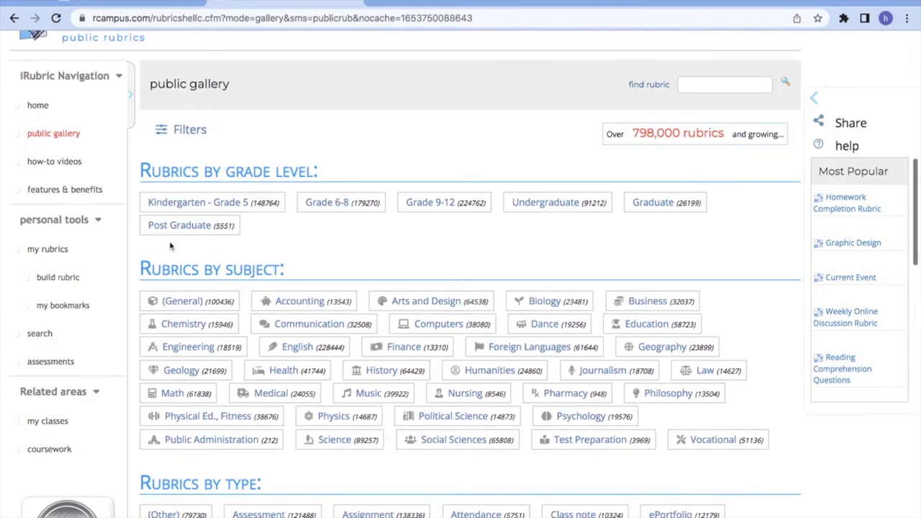
scroll(356, 253, "down", 1)
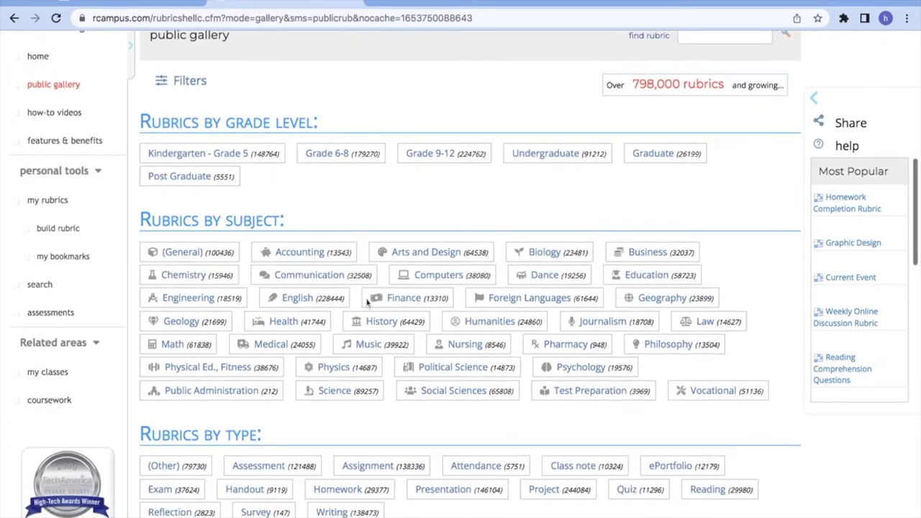
scroll(367, 303, "down", 4)
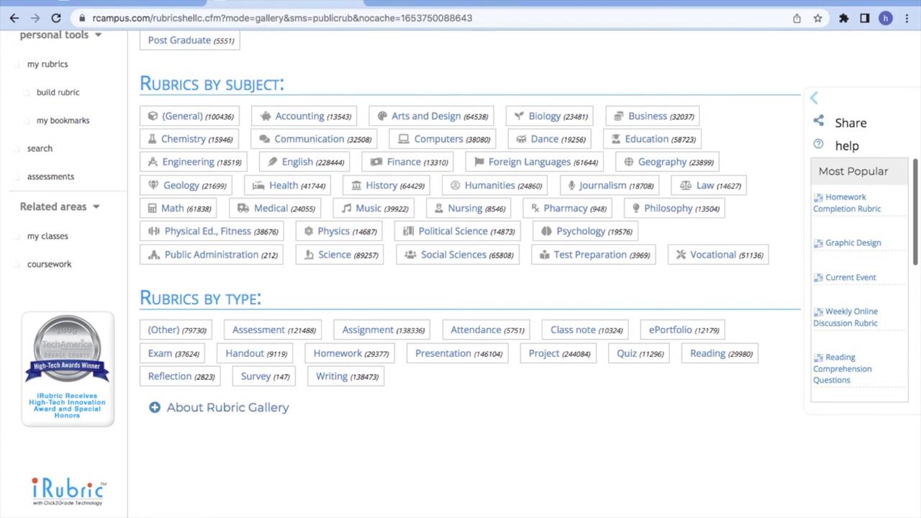
scroll(410, 341, "up", 2)
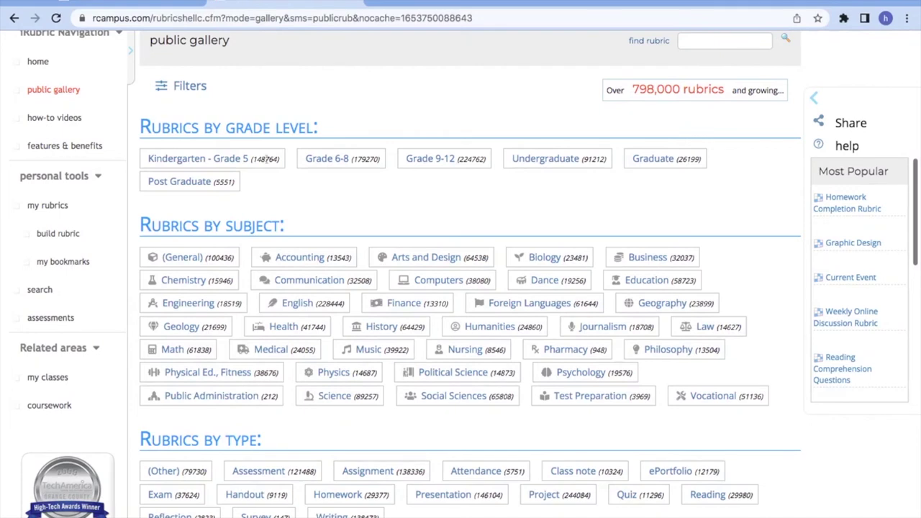
- List the public rubrics for Kindergarten - Grade 5 and look through their titles
left_click(241, 160)
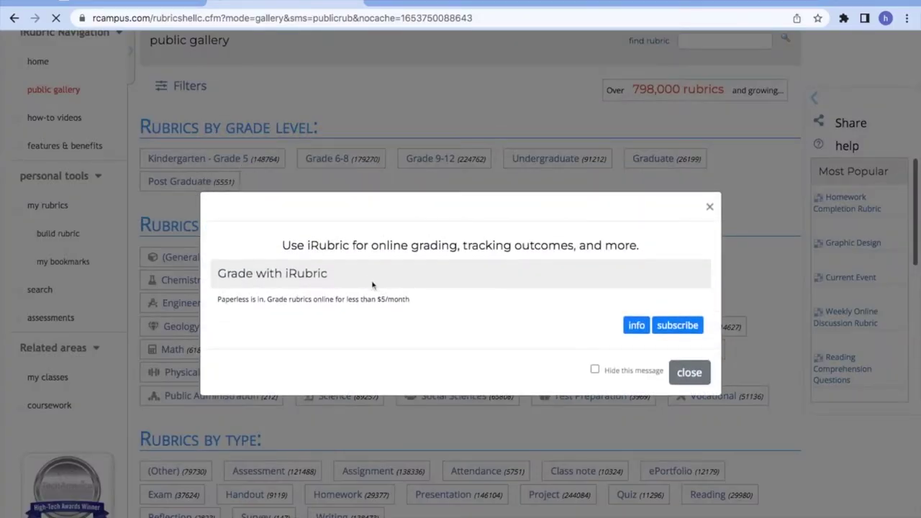
scroll(372, 302, "down", 3)
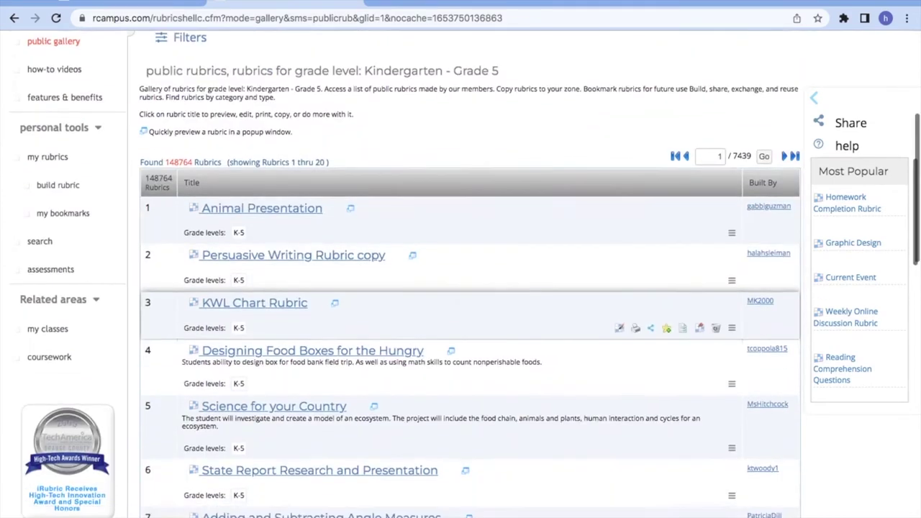
scroll(467, 338, "down", 2)
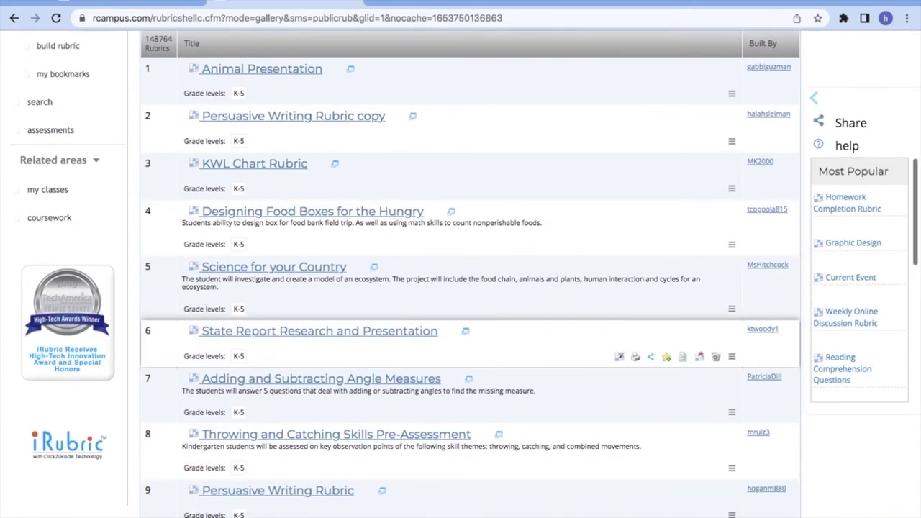
- Search the rubric gallery for "opinion writing"
scroll(468, 338, "up", 5)
left_click(694, 206)
type("opinion writing")
key("Return")
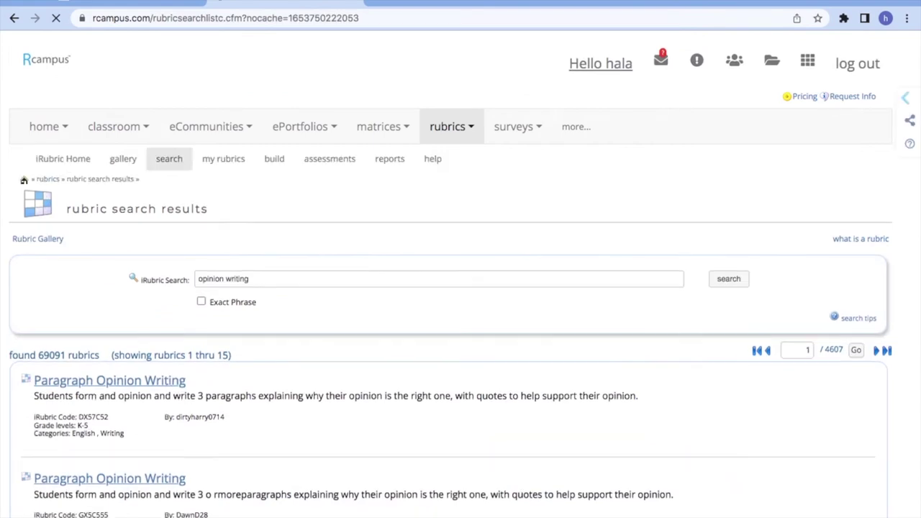
- Open the first Paragraph Opinion Writing rubric in the results and review its criteria, score levels and the actions offered below it
scroll(400, 414, "down", 3)
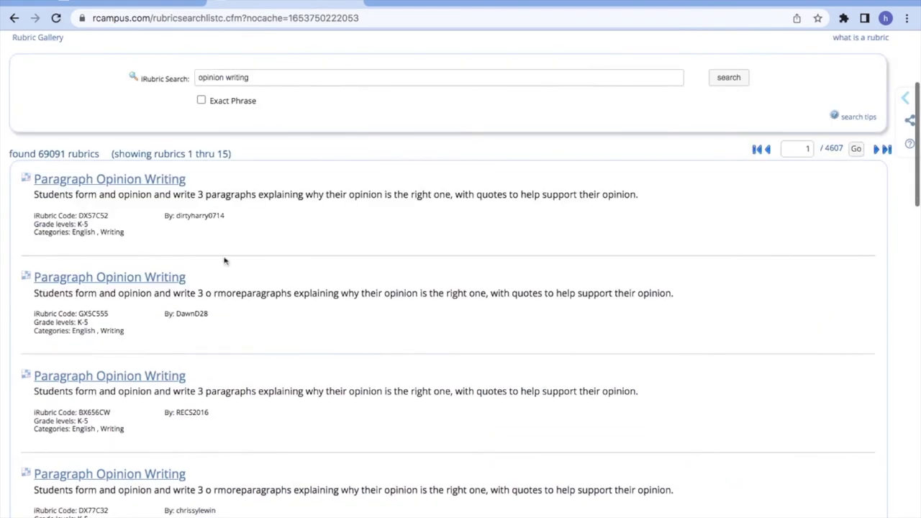
left_click(113, 188)
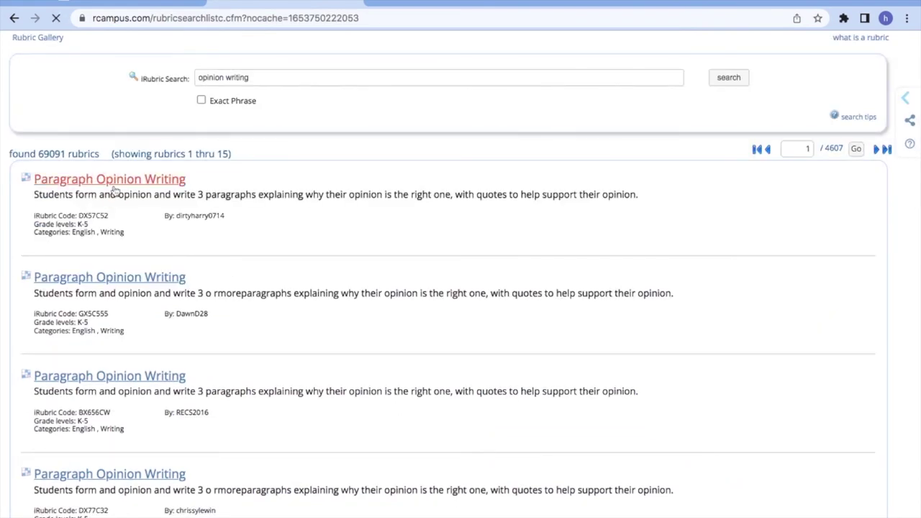
scroll(201, 299, "down", 2)
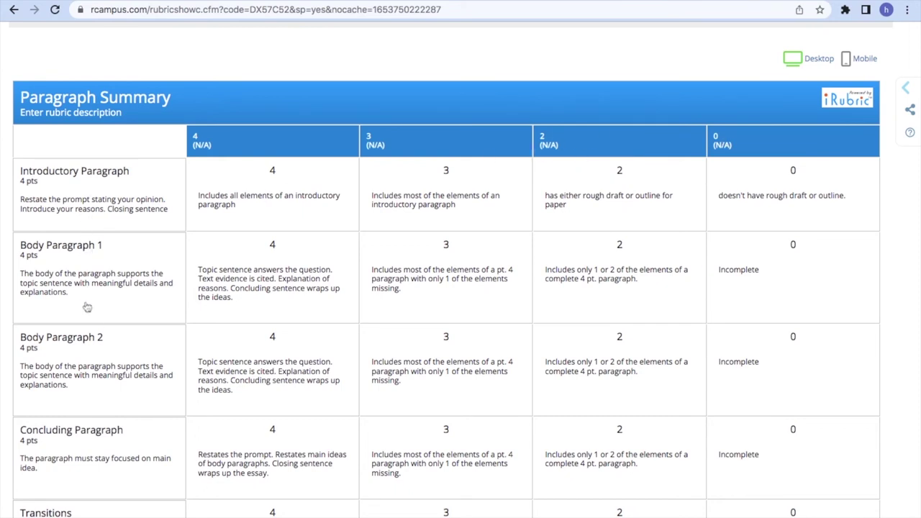
scroll(94, 469, "down", 2)
scroll(93, 469, "down", 2)
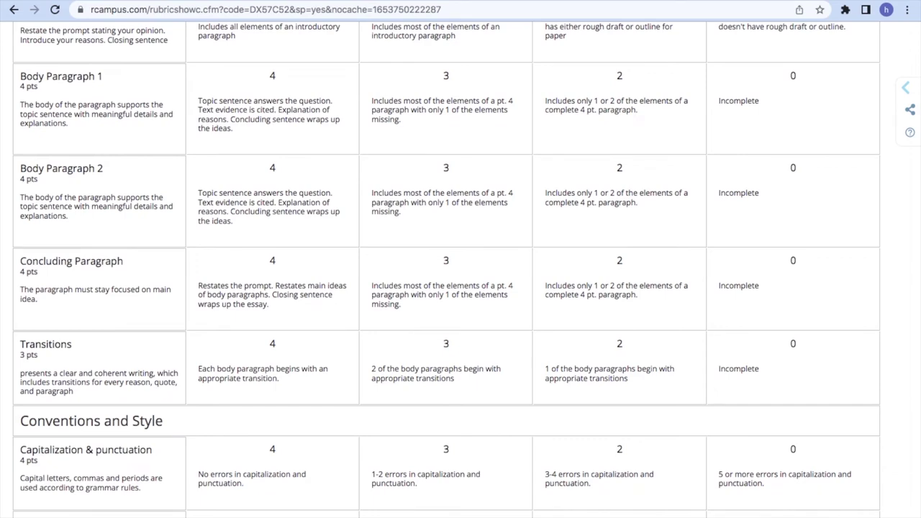
scroll(460, 270, "down", 10)
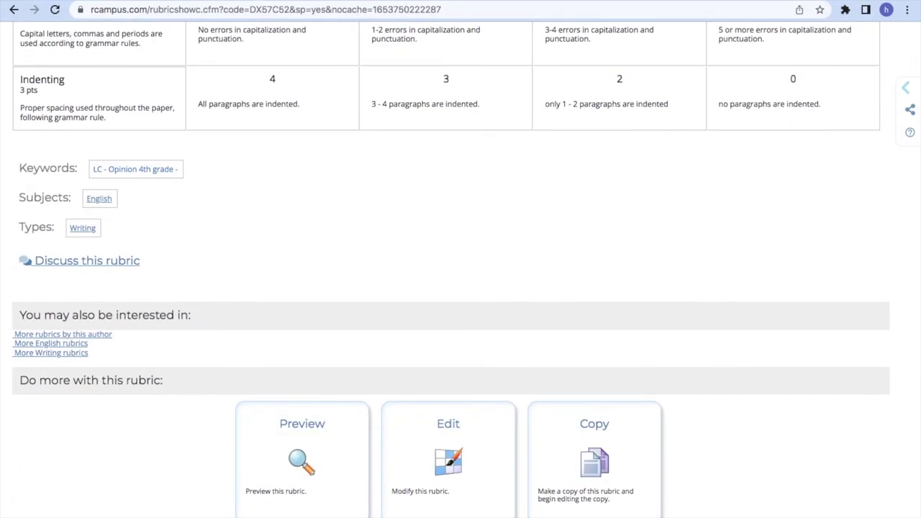
- Make an editable copy of the Paragraph Opinion Writing rubric and check its title and description fields
scroll(461, 270, "down", 2)
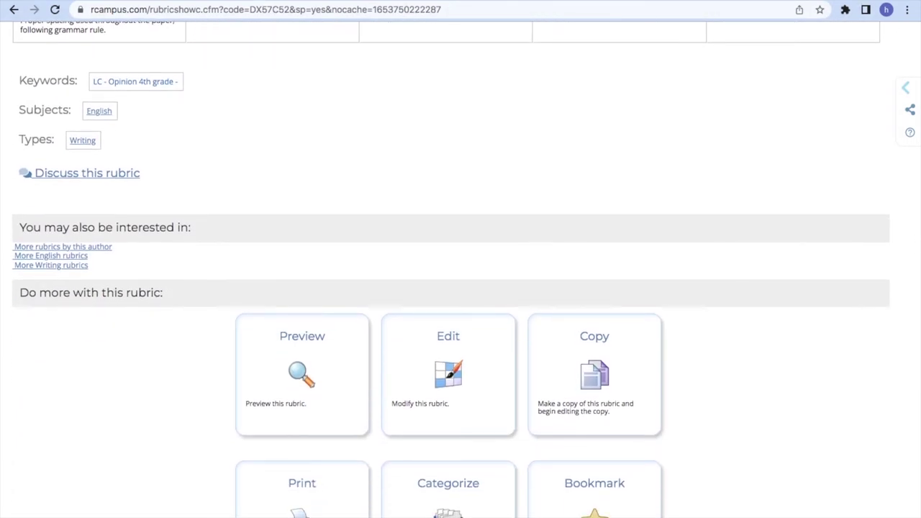
left_click(588, 370)
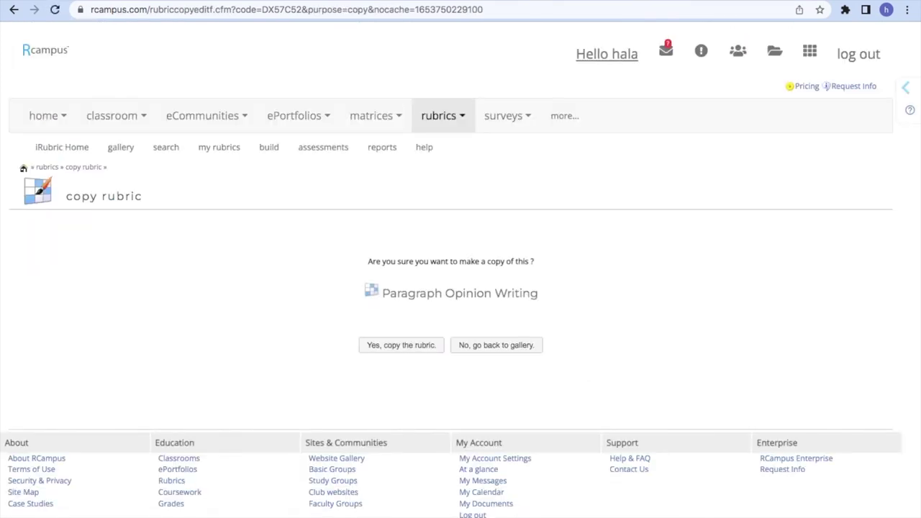
left_click(412, 355)
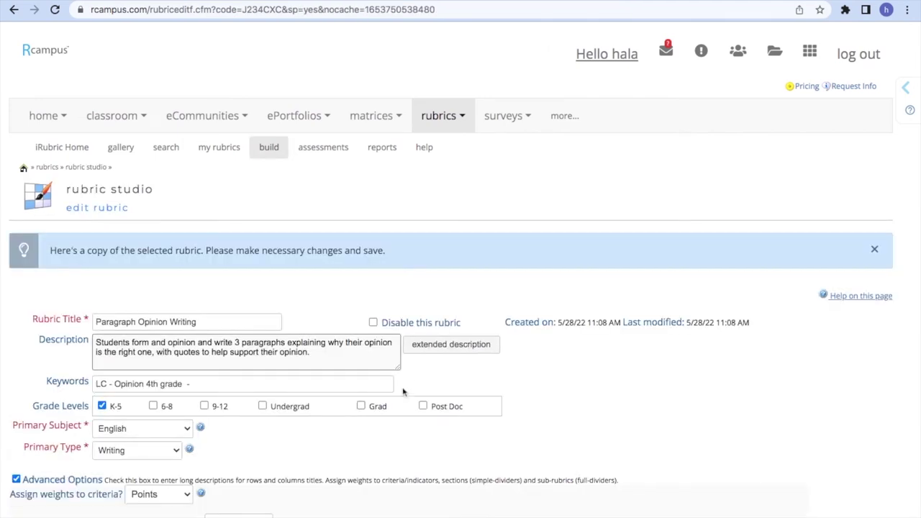
scroll(399, 408, "down", 3)
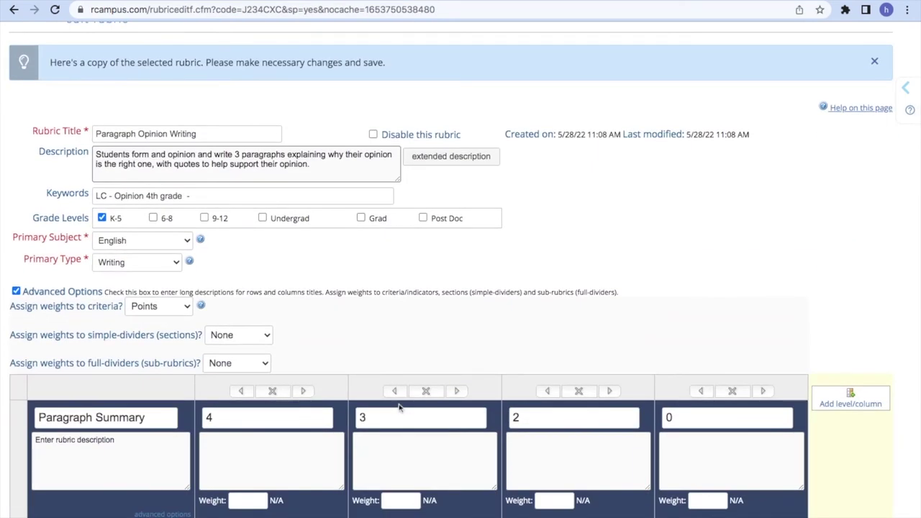
left_click(224, 130)
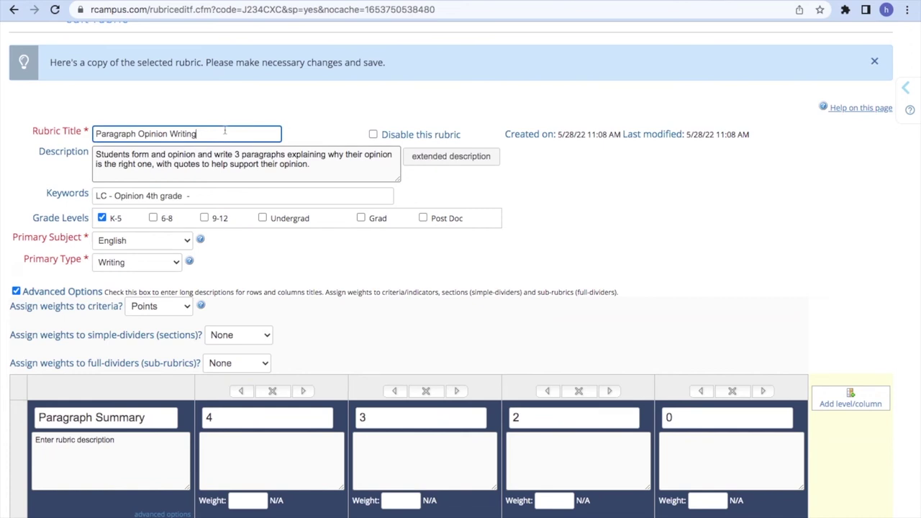
left_click(241, 171)
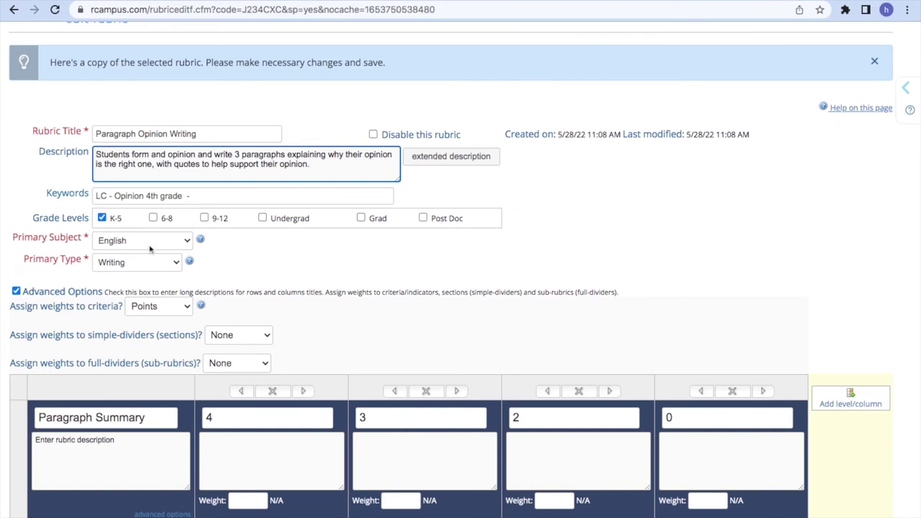
- Rename the copied rubric's four score levels, in column order, to beginner, developing, competent and exemplary
scroll(158, 335, "down", 3)
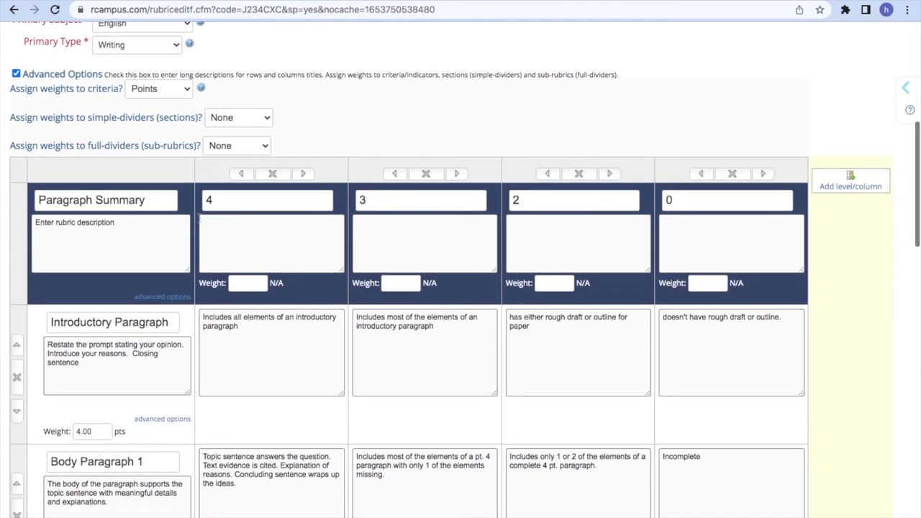
left_click(308, 200)
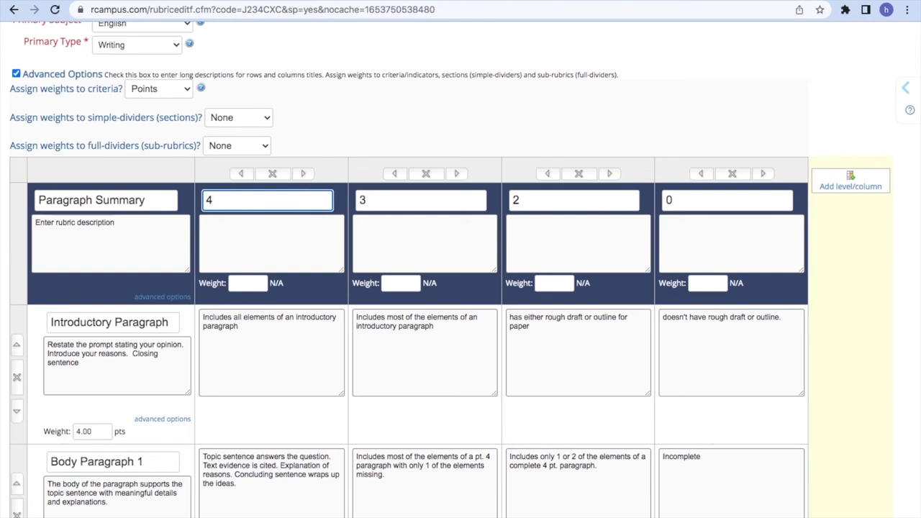
key("BackSpace")
type("beginner")
key("Tab")
type("developing")
key("Tab")
type("competent")
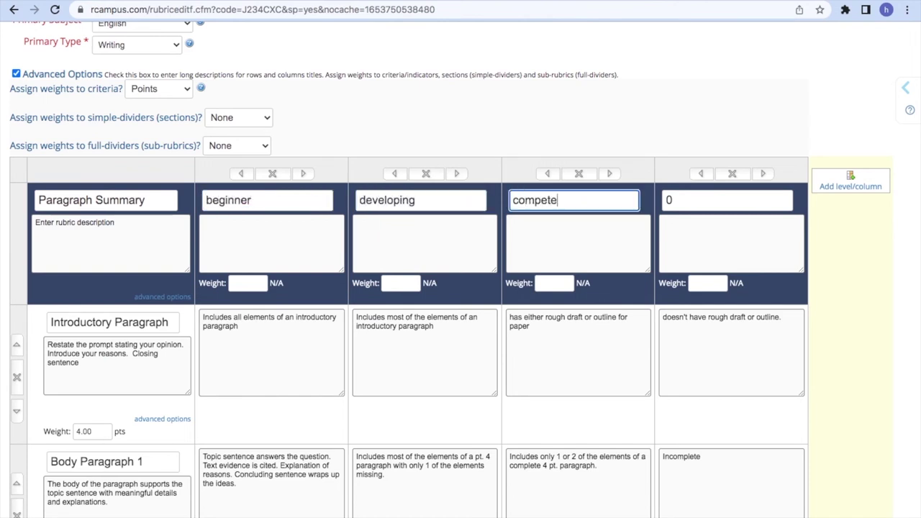
key("Tab")
type("exemplary")
key("Tab")
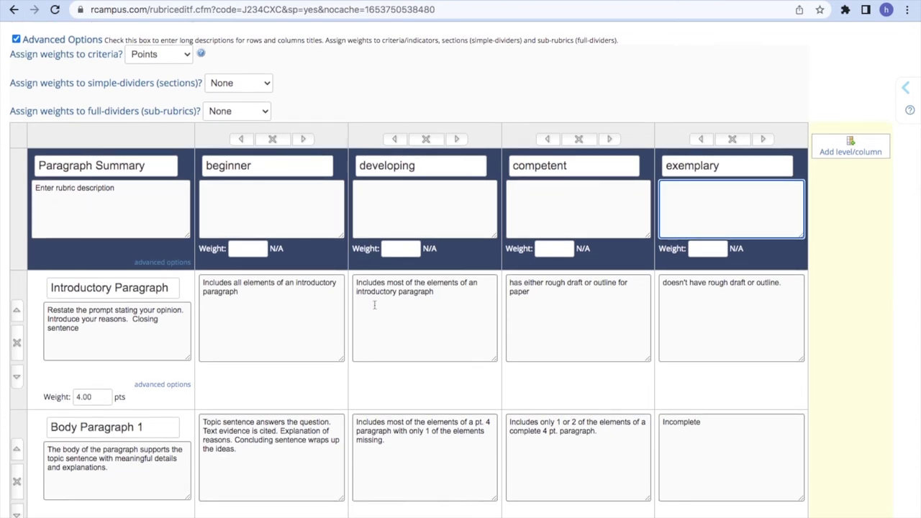
- Review the editable criteria, descriptions and weights in the copied rubric, from Introductory Paragraph through Conventions and Style to Indenting
left_click(272, 311)
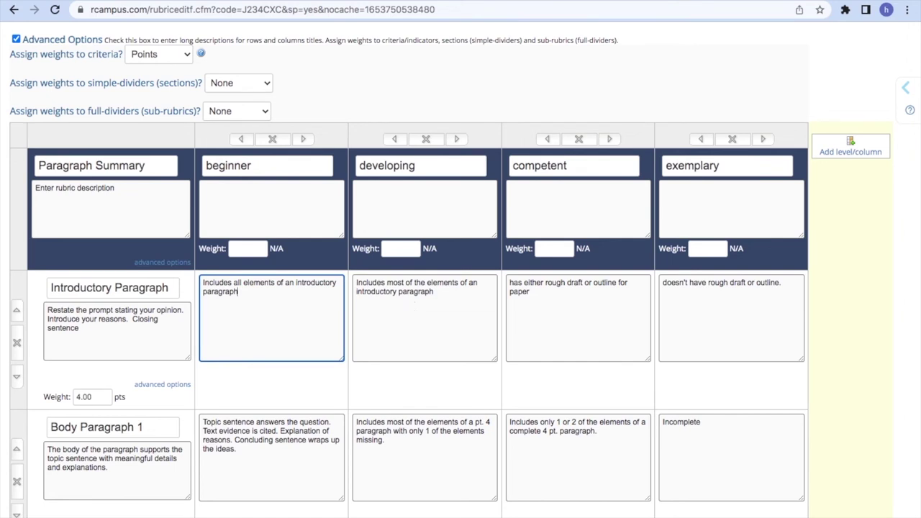
scroll(155, 334, "down", 1)
scroll(155, 334, "down", 1)
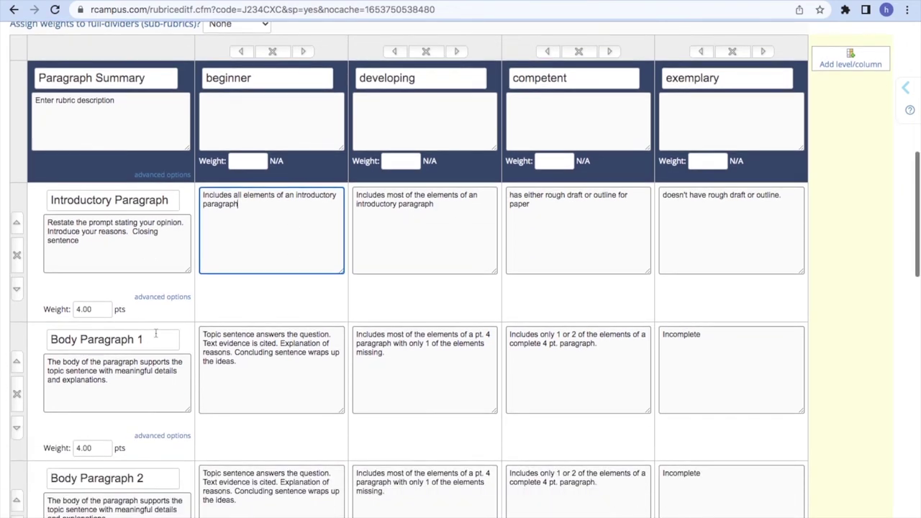
scroll(98, 355, "down", 5)
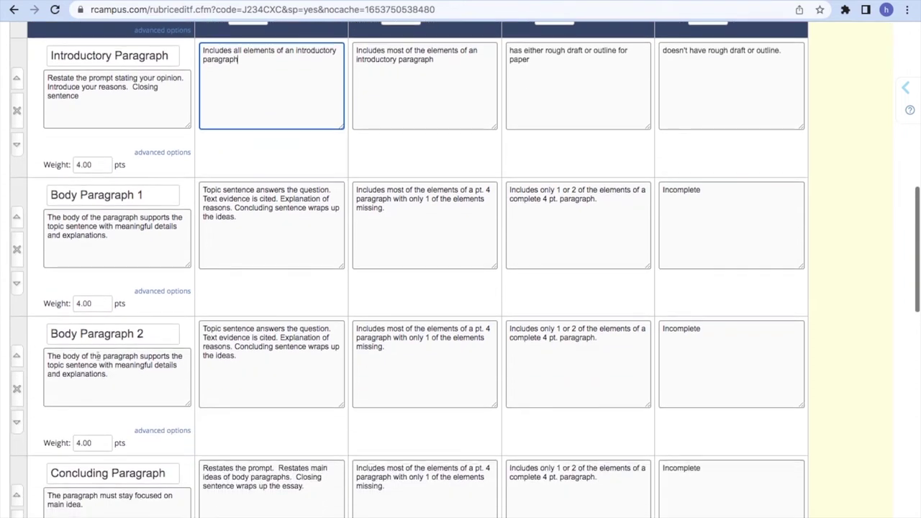
scroll(97, 354, "down", 3)
scroll(97, 385, "down", 5)
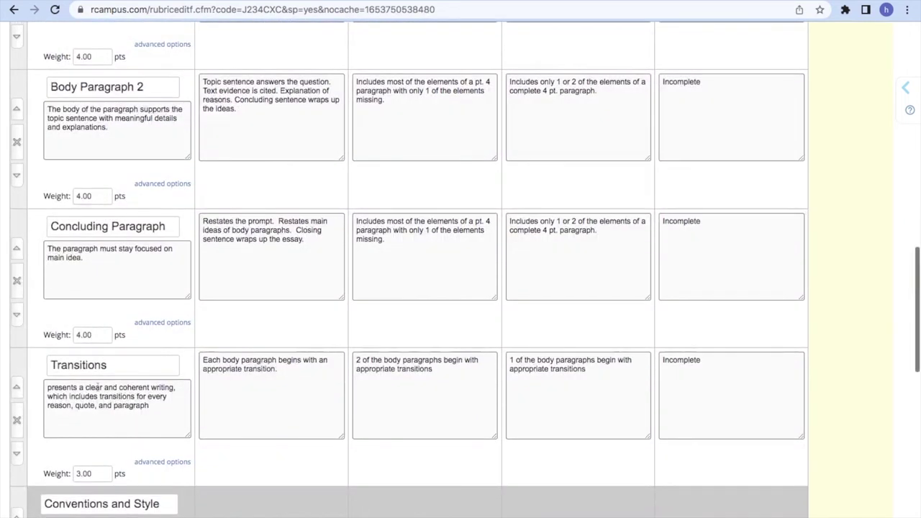
scroll(98, 385, "down", 3)
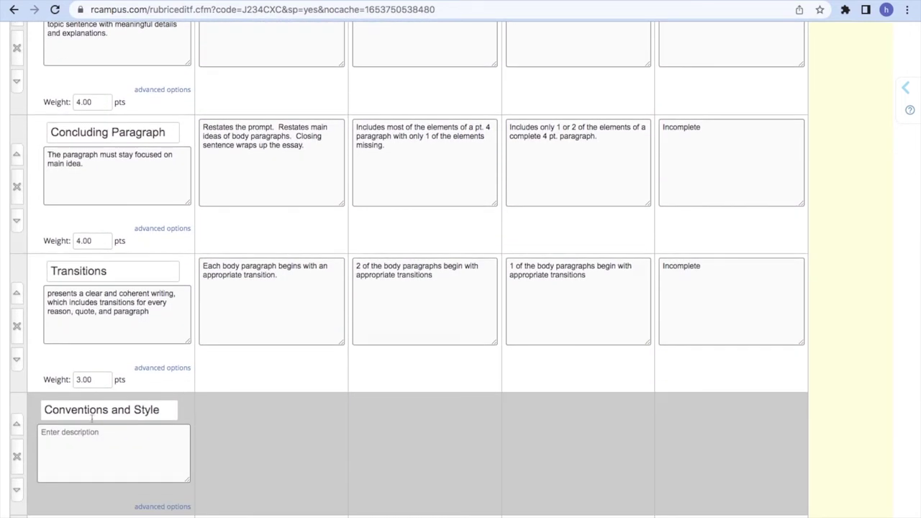
scroll(92, 419, "down", 2)
left_click(117, 403)
left_click(249, 380)
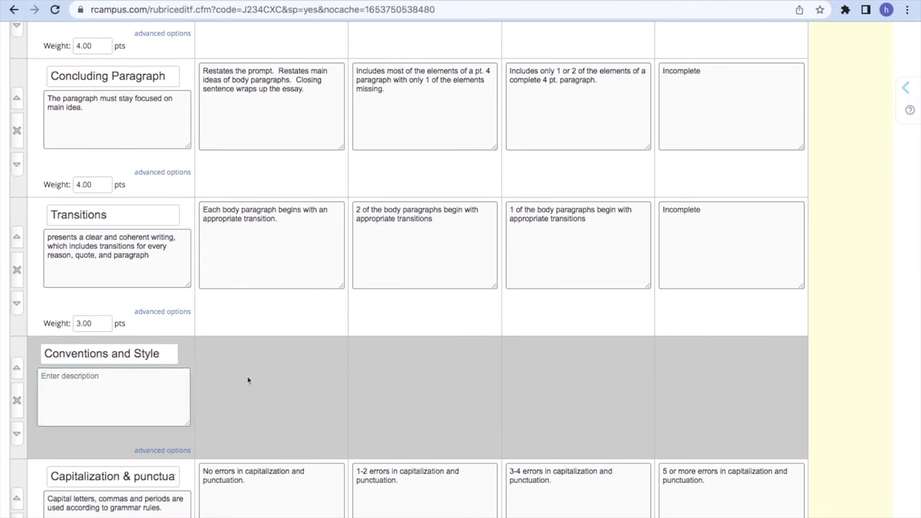
scroll(226, 413, "down", 10)
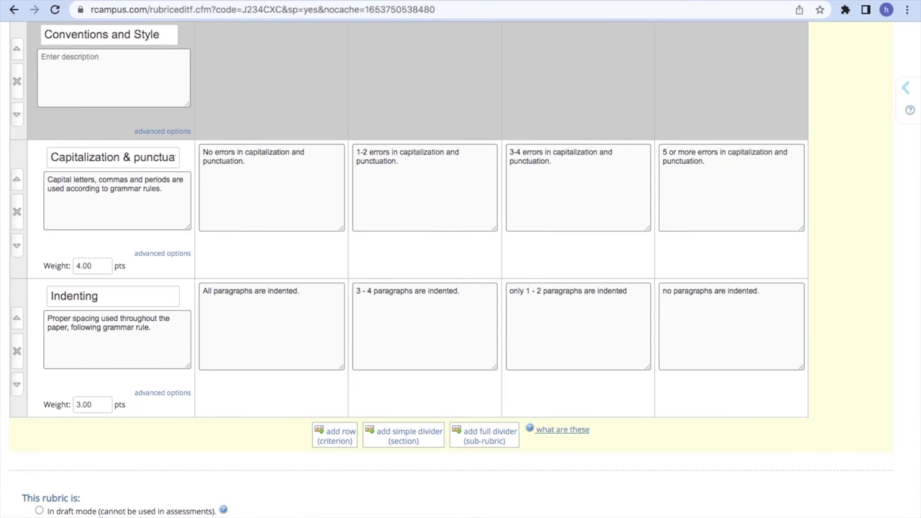
scroll(312, 153, "up", 3)
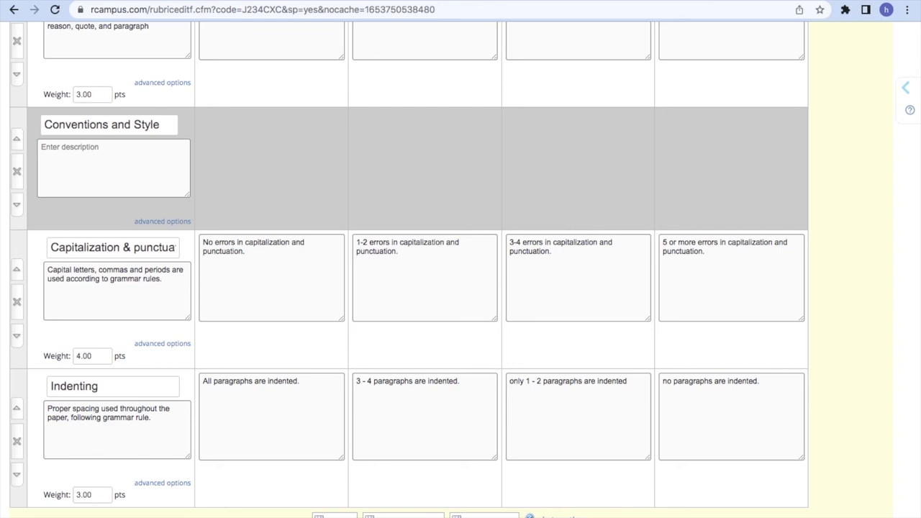
- Save the copied rubric and look through the actions offered for it, including sharing
scroll(500, 360, "down", 5)
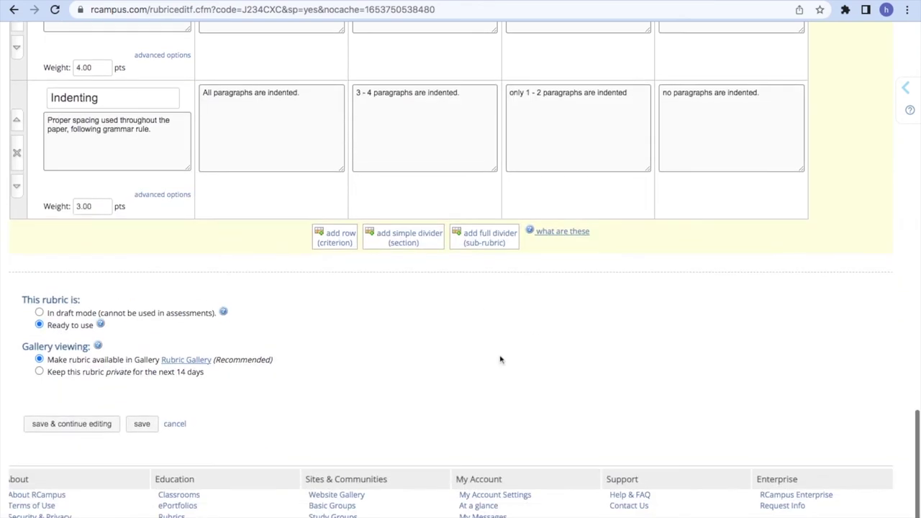
left_click(140, 424)
scroll(461, 288, "down", 6)
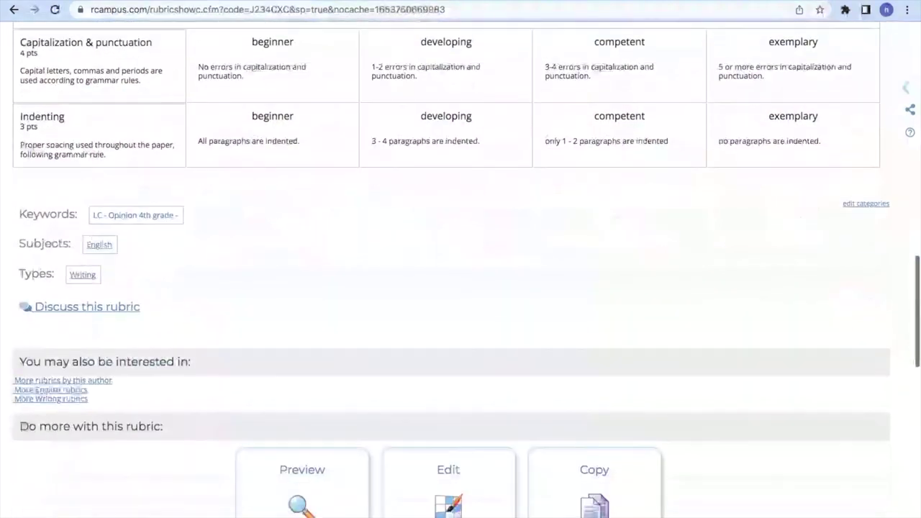
scroll(350, 328, "down", 1)
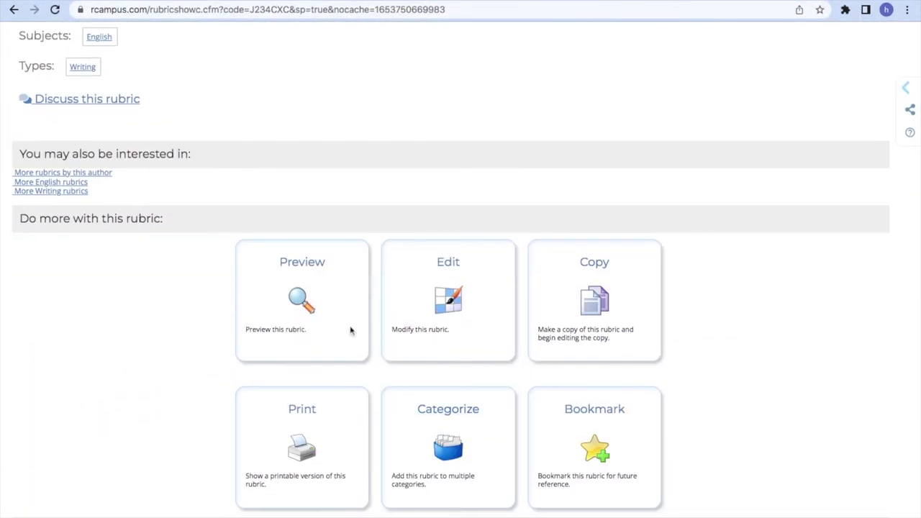
scroll(328, 318, "down", 2)
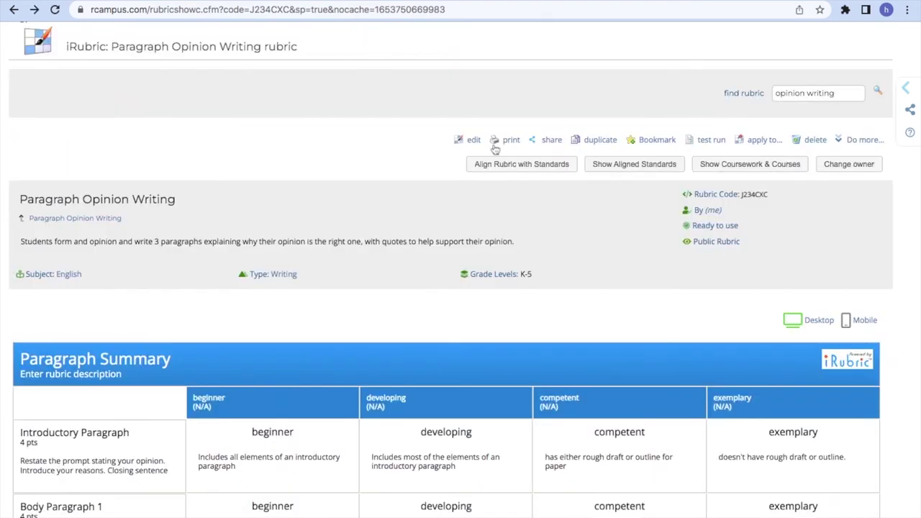
left_click(548, 141)
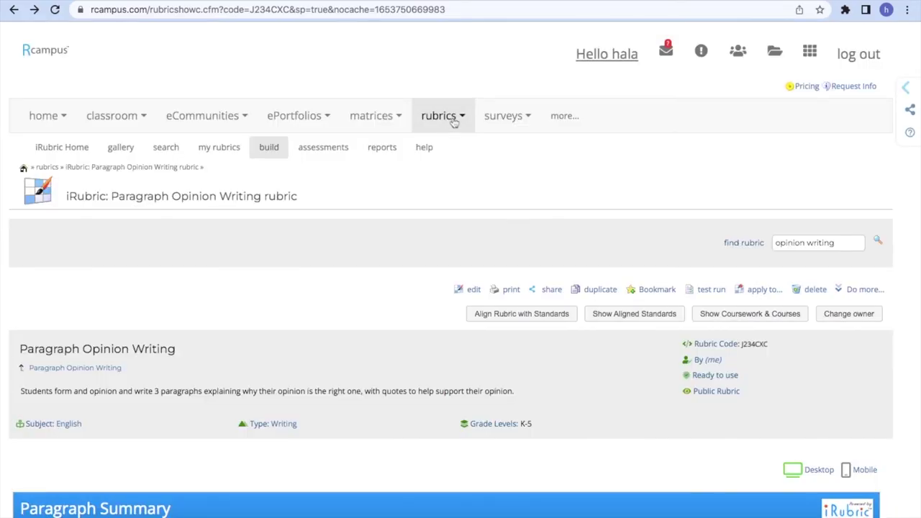
- Start building a new rubric from scratch
left_click(452, 123)
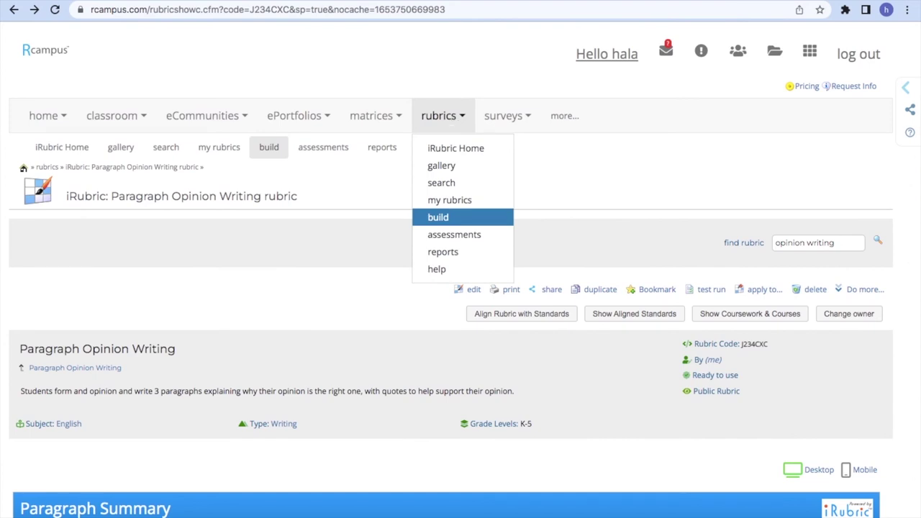
left_click(440, 217)
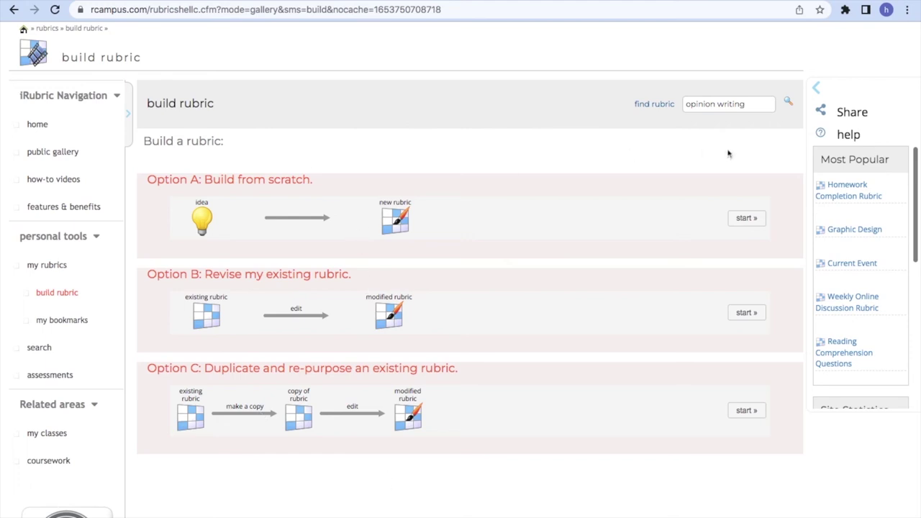
left_click(746, 217)
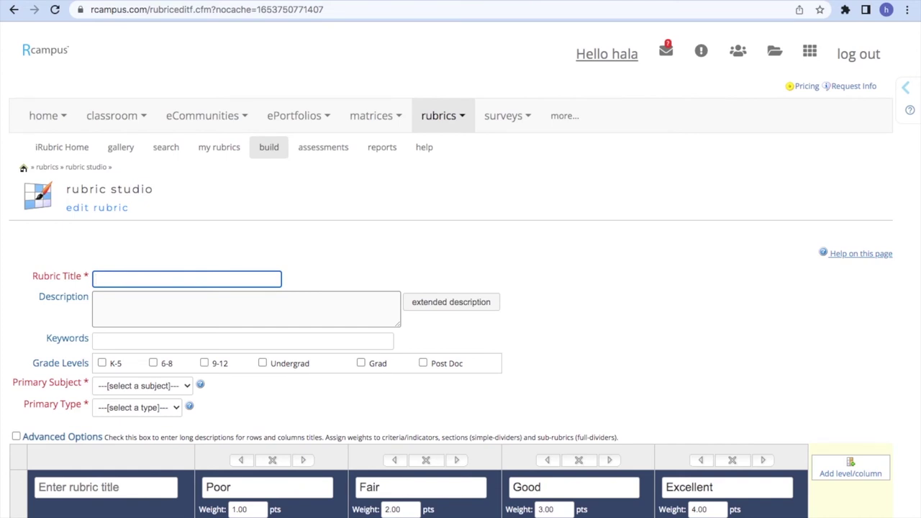
- Title the rubric "Multiplication Rubric", describe it as "Multiplying two digits by 2 digits", and set grade level K-5, subject Math and type Assessment
type("Multiplication Rubric")
key("Tab")
type("Multiplying two digits by 2 digits")
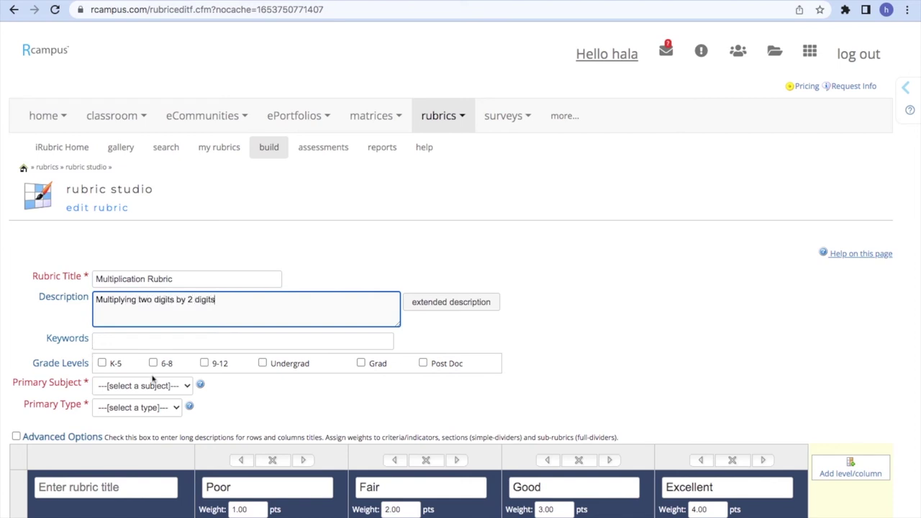
left_click(103, 363)
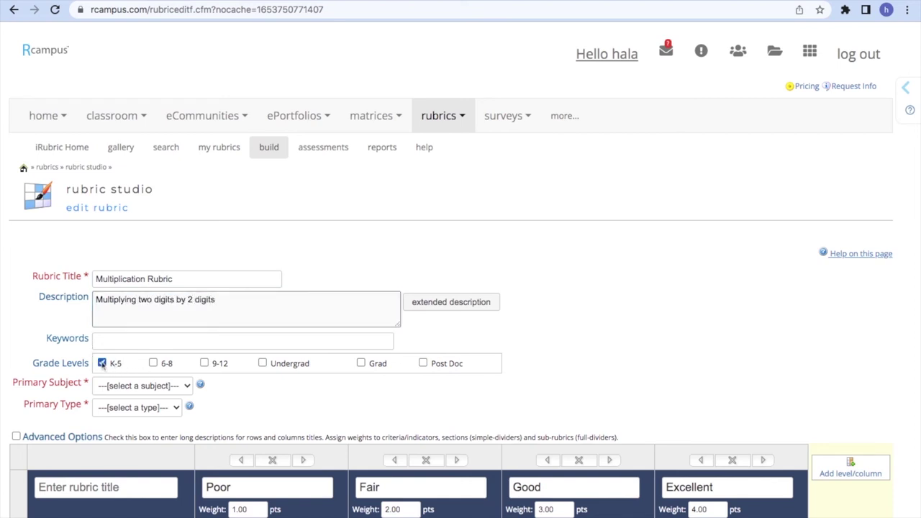
left_click(141, 385)
left_click(154, 432)
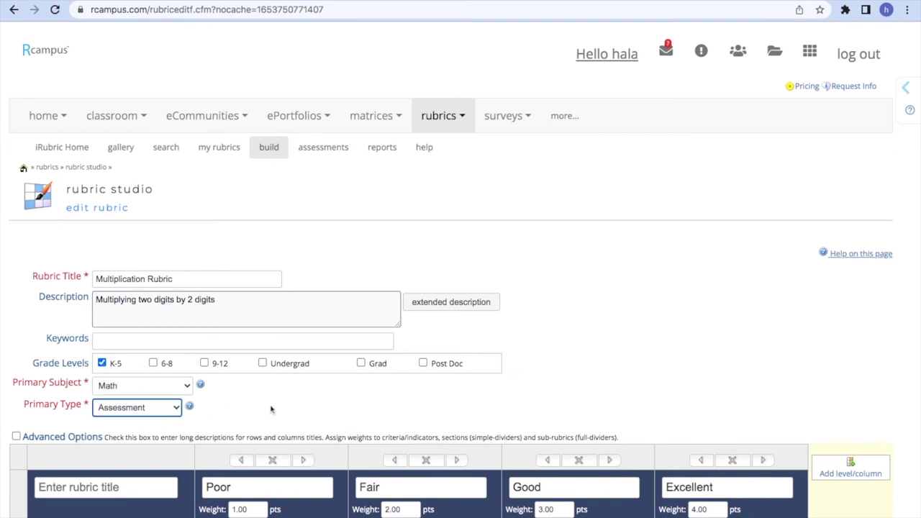
- Rename the new rubric's four score levels, in column order, to B, D, C and E
scroll(297, 410, "down", 4)
scroll(297, 410, "down", 1)
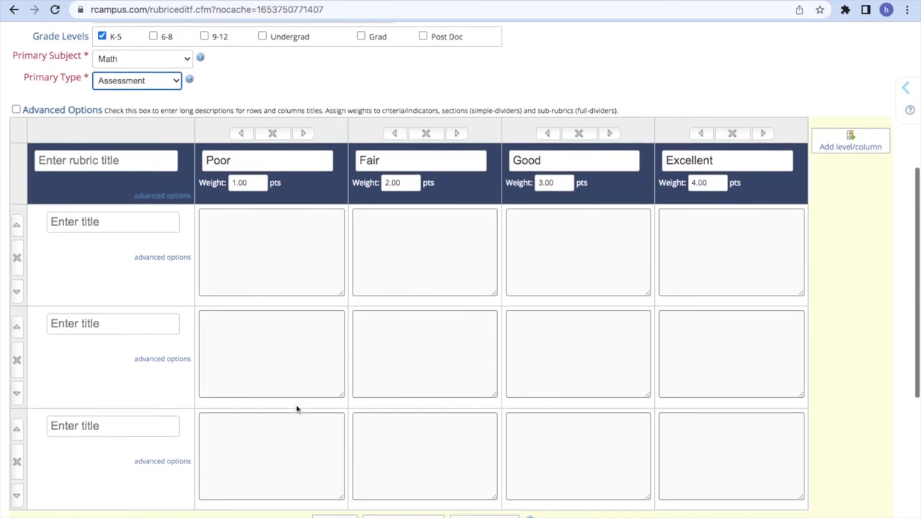
left_click(246, 179)
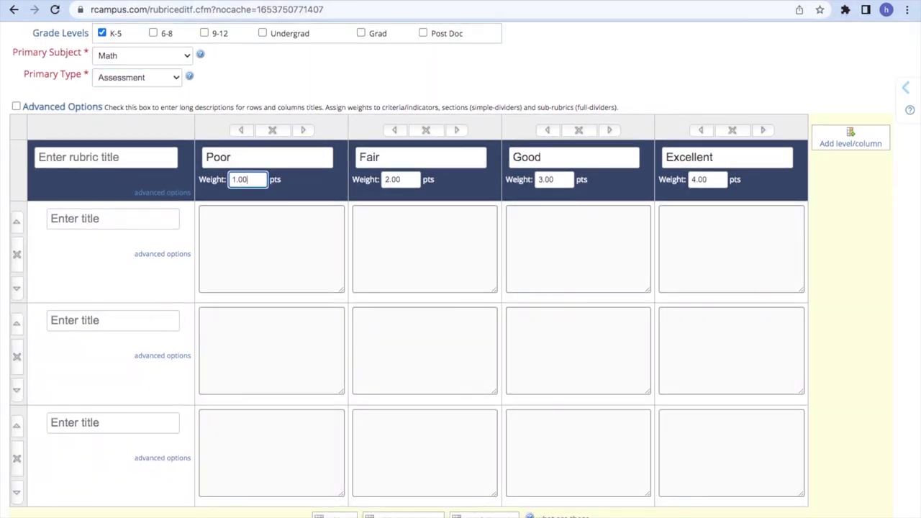
left_click(240, 151)
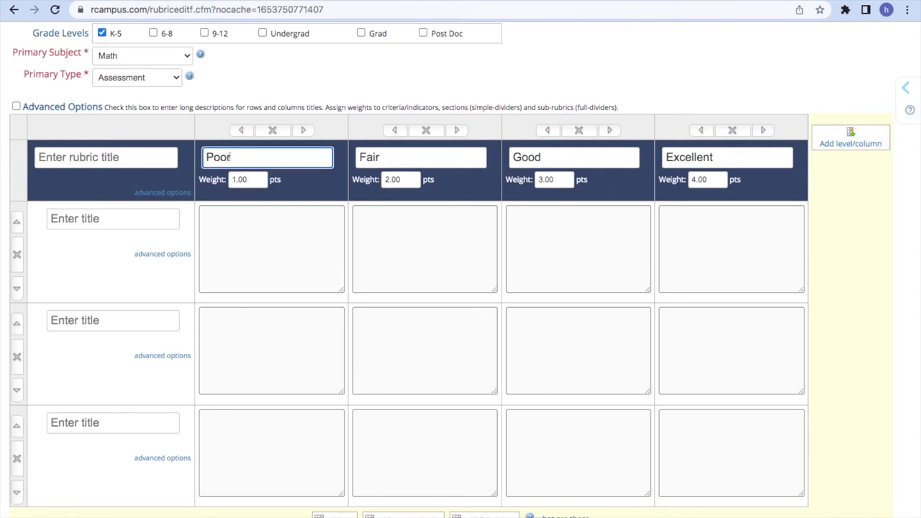
key("BackSpace")
key("BackSpace")
key("BackSpace")
key("BackSpace")
type("B")
key("Tab")
type("D")
key("Tab")
type("C")
key("Tab")
left_click(715, 157)
key("BackSpace")
key("BackSpace")
key("BackSpace")
key("BackSpace")
key("BackSpace")
key("BackSpace")
key("BackSpace")
key("BackSpace")
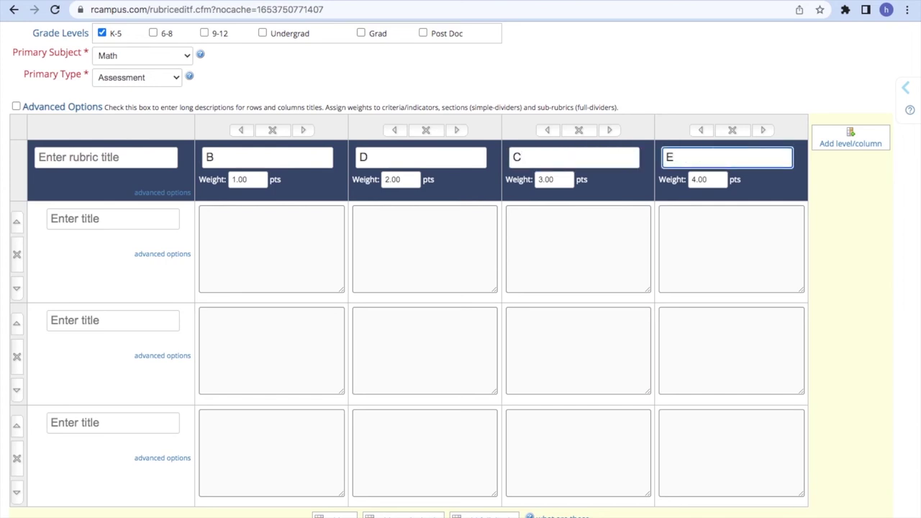
- Title the rubric's three criterion rows, in order, "Answer", "Strategies" and "oral explanation"
left_click(67, 218)
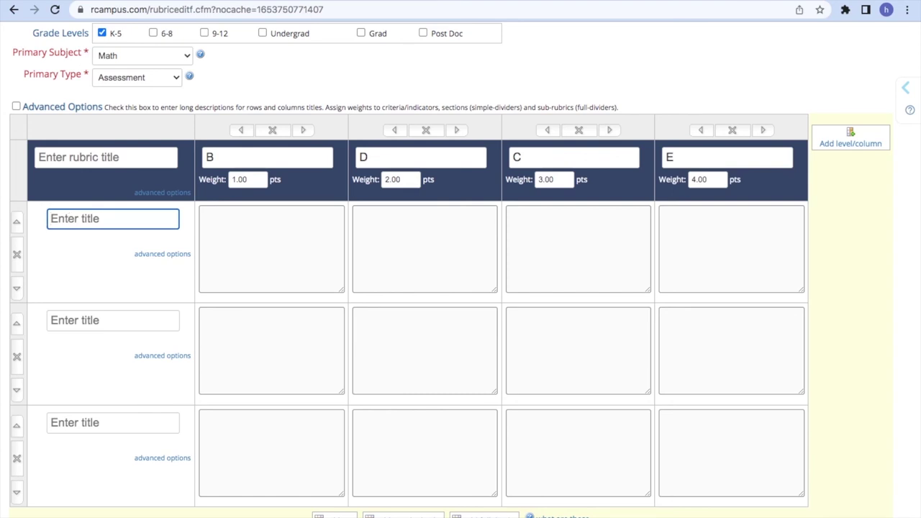
type("Answer")
left_click(90, 323)
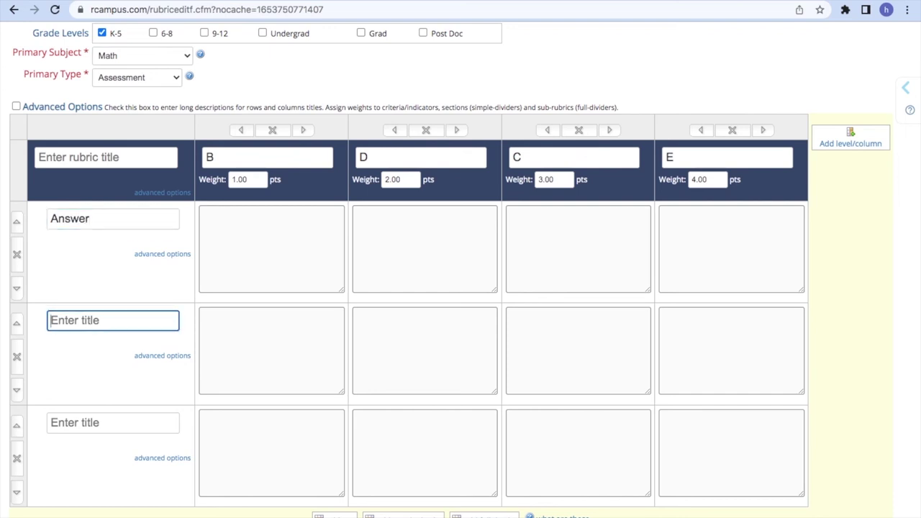
type("Strategies")
left_click(113, 422)
scroll(460, 288, "down", 3)
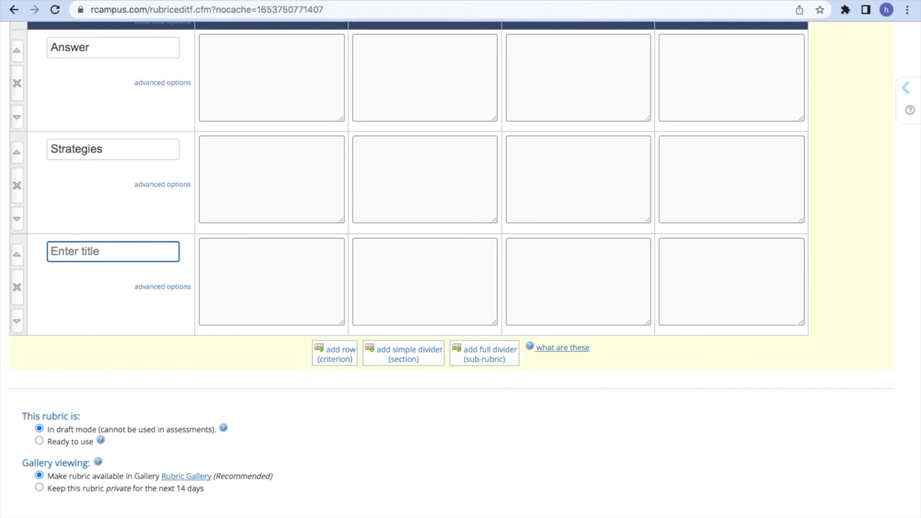
type("oral explanation")
- Save the multiplication rubric in draft mode, dismiss the notice and review the finished rubric grid
scroll(395, 322, "up", 3)
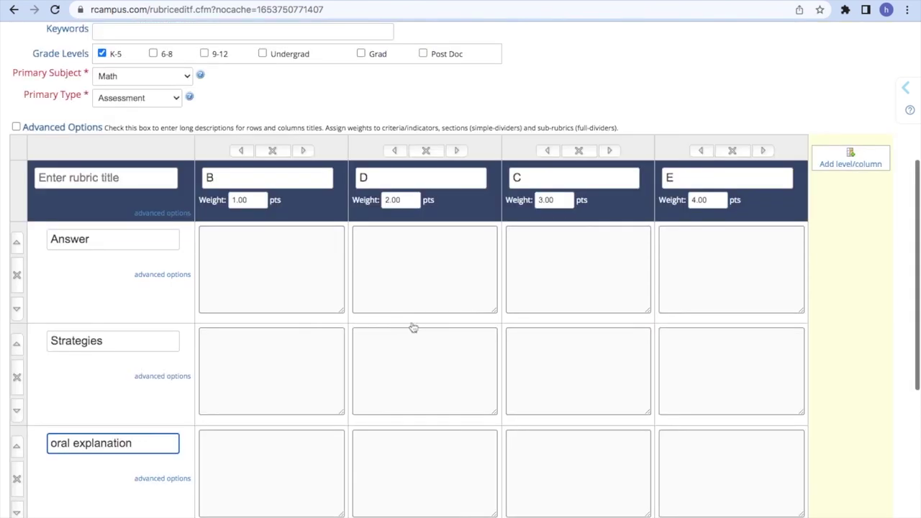
scroll(543, 386, "down", 3)
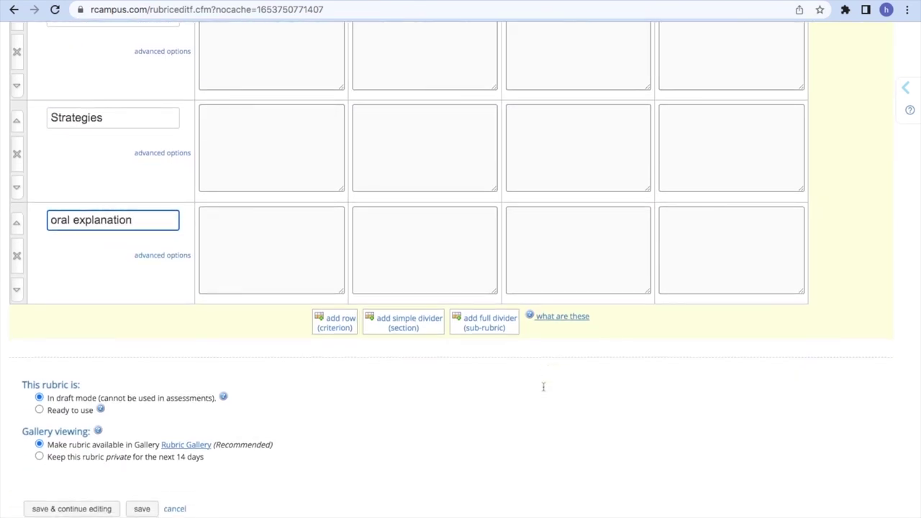
scroll(544, 387, "down", 1)
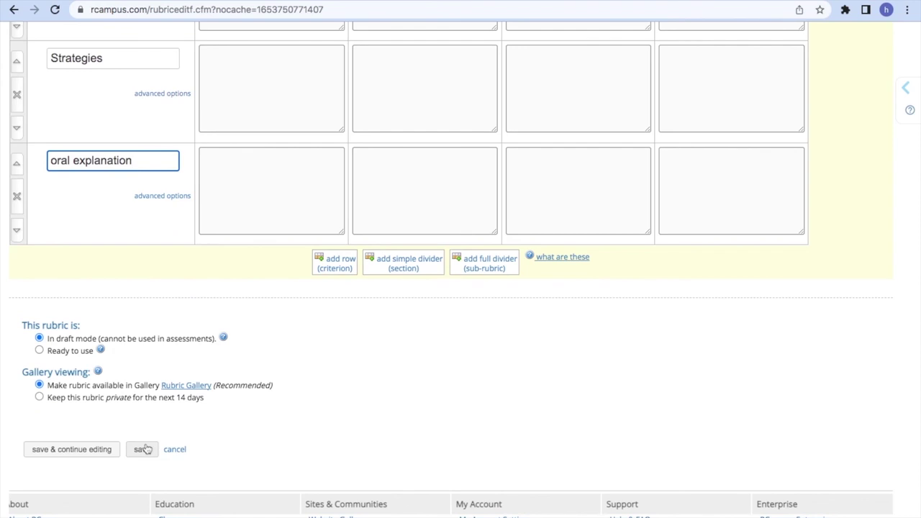
left_click(146, 449)
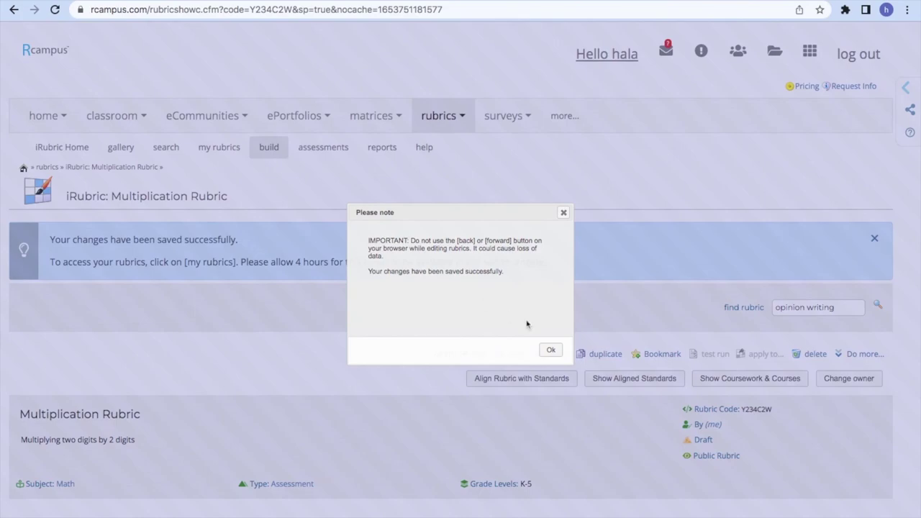
left_click(551, 350)
scroll(208, 403, "down", 5)
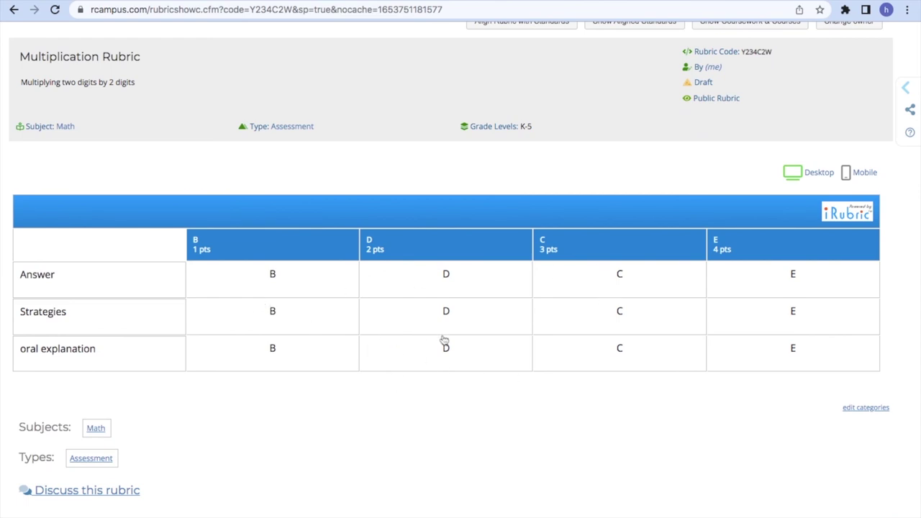
scroll(442, 344, "up", 5)
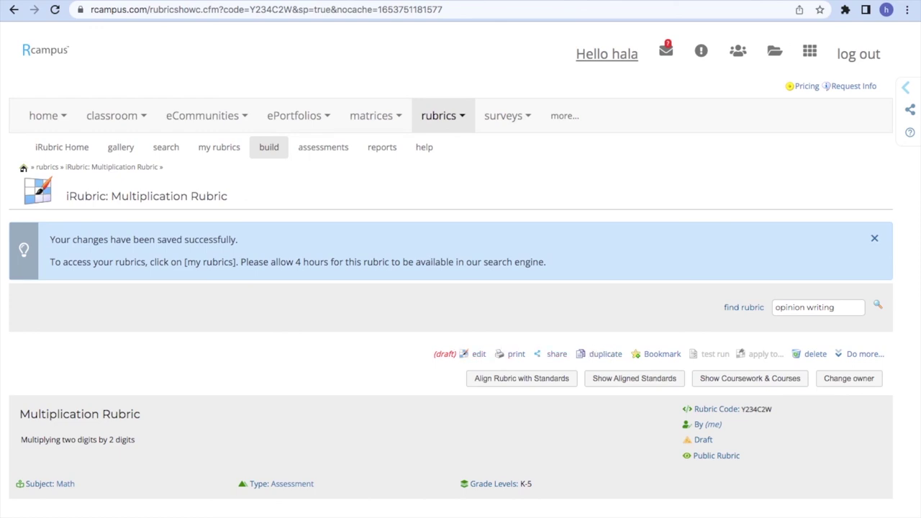
- Open the personal collection of rubrics and look over the saved rubrics in it
scroll(450, 85, "down", 1)
mouse_move(440, 81)
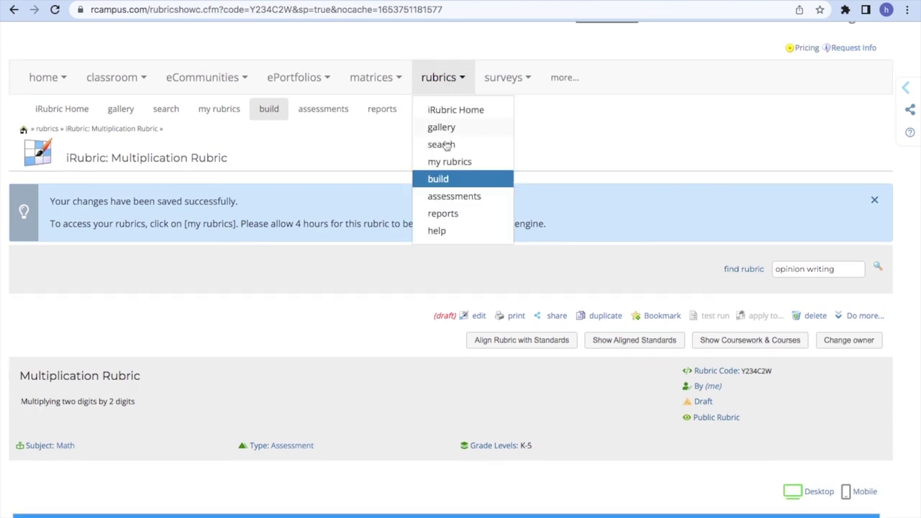
left_click(446, 162)
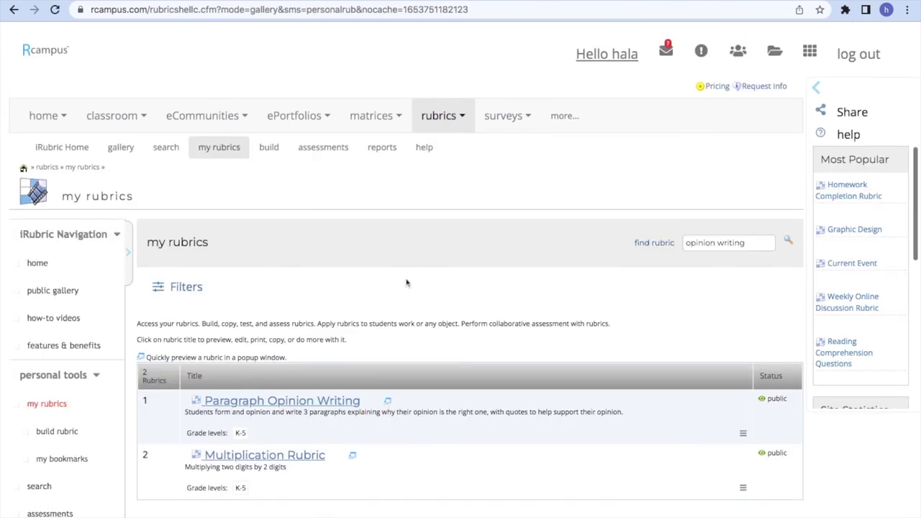
scroll(389, 302, "down", 1)
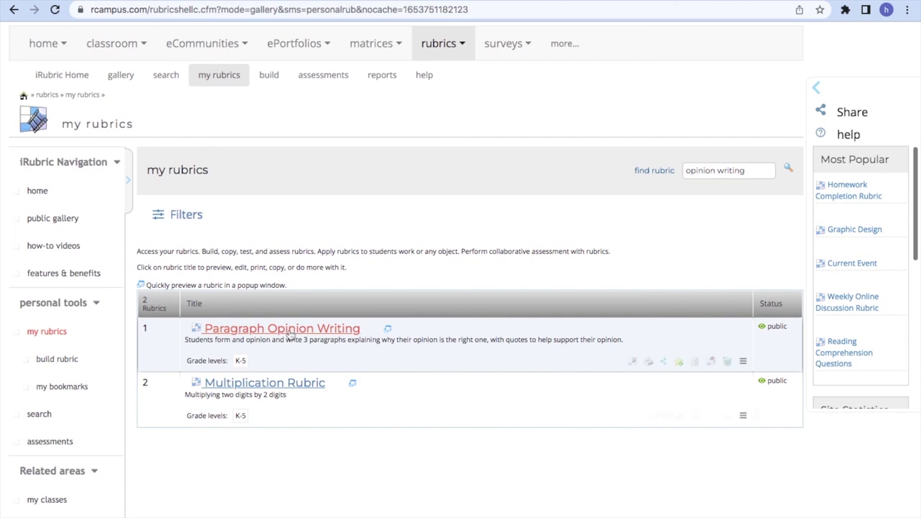